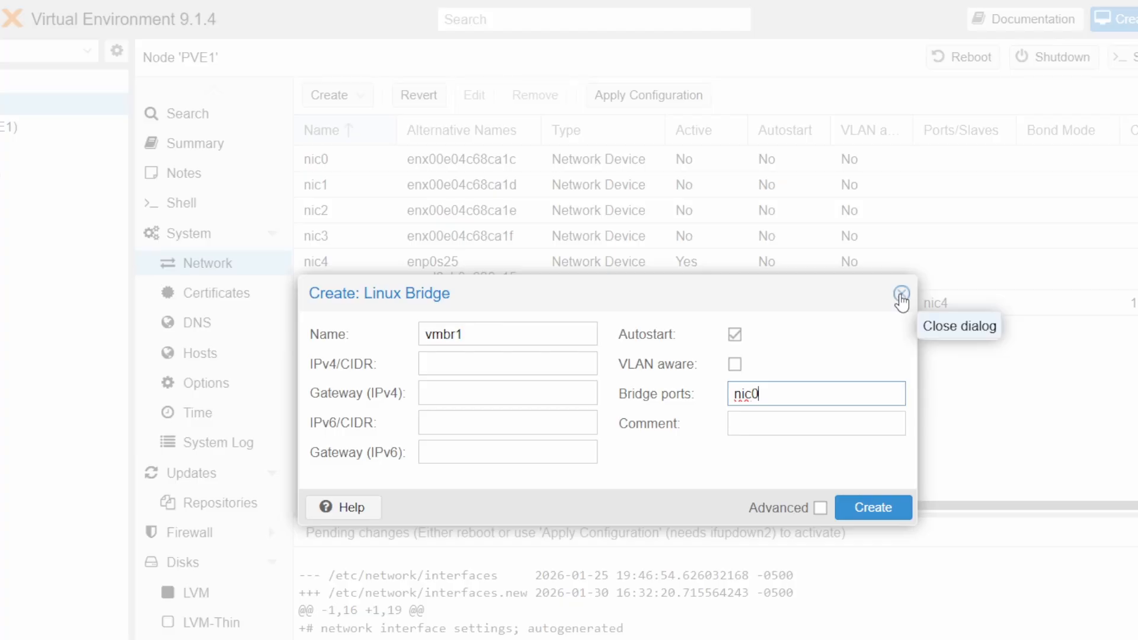
Cancel the unfinished Linux bridge and check the interfaces' link states by running ip link in the PVE1 node shell
left_click(900, 294)
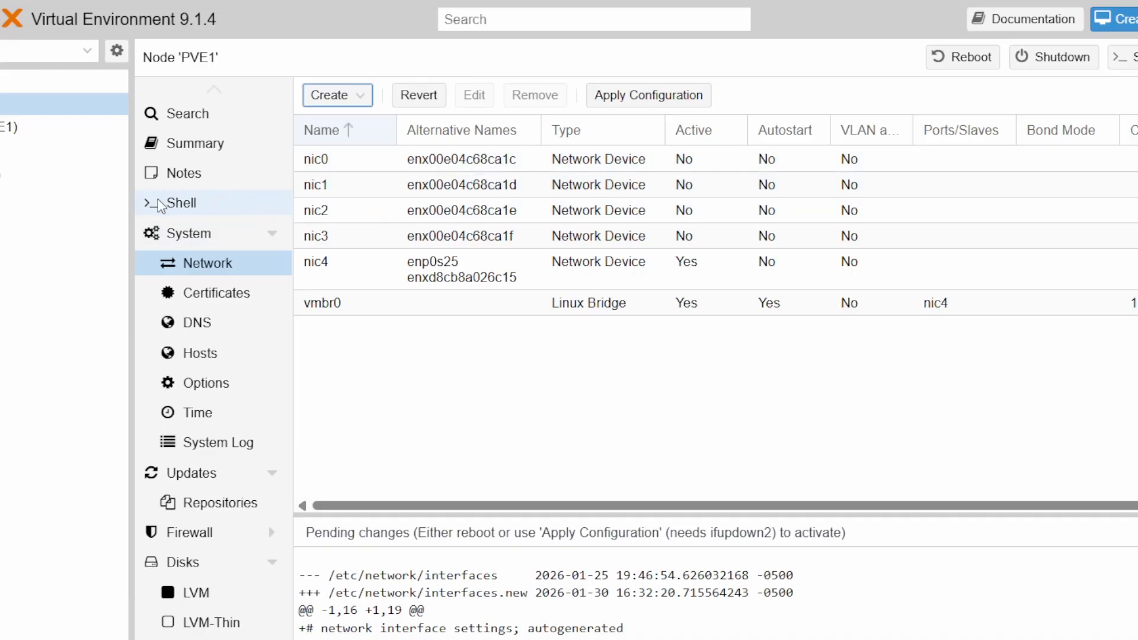
left_click(184, 212)
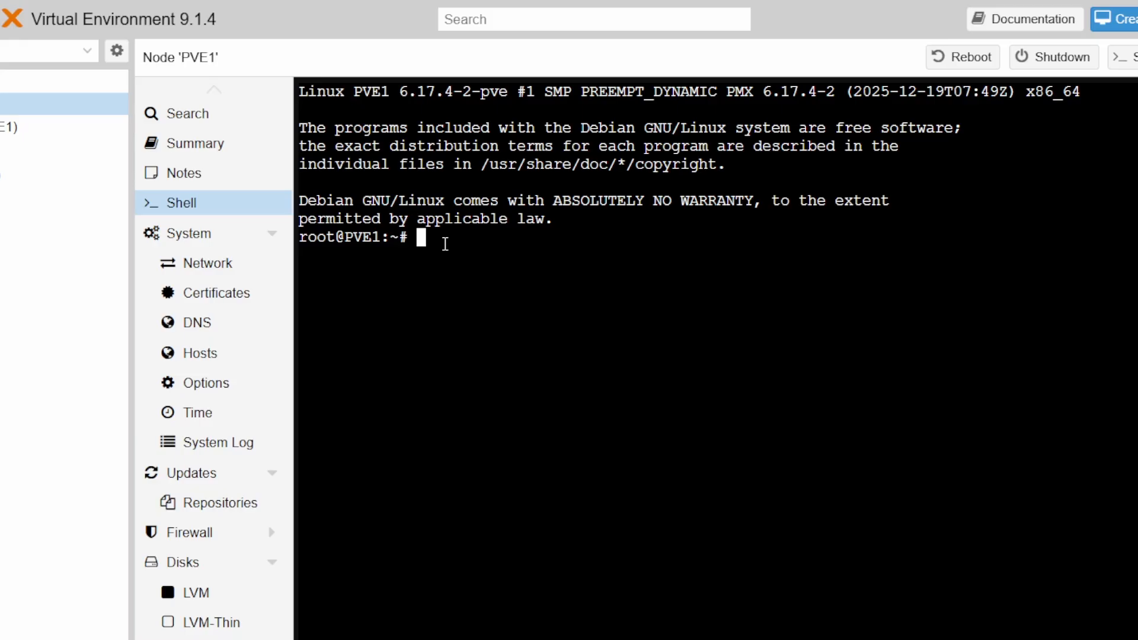
type("ip link")
key("Return")
left_click_drag(762, 291, 853, 291)
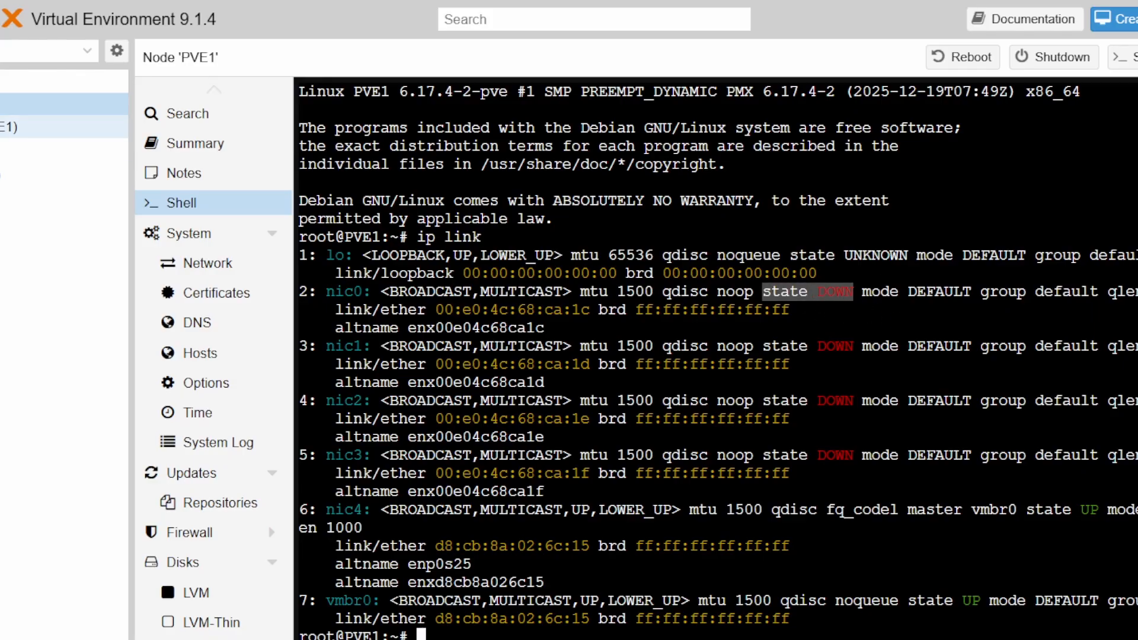
Create Linux bridge vmbr1 on port nic0 with the comment vmbridge-WANpfsense and apply the pending network configuration
left_click(208, 264)
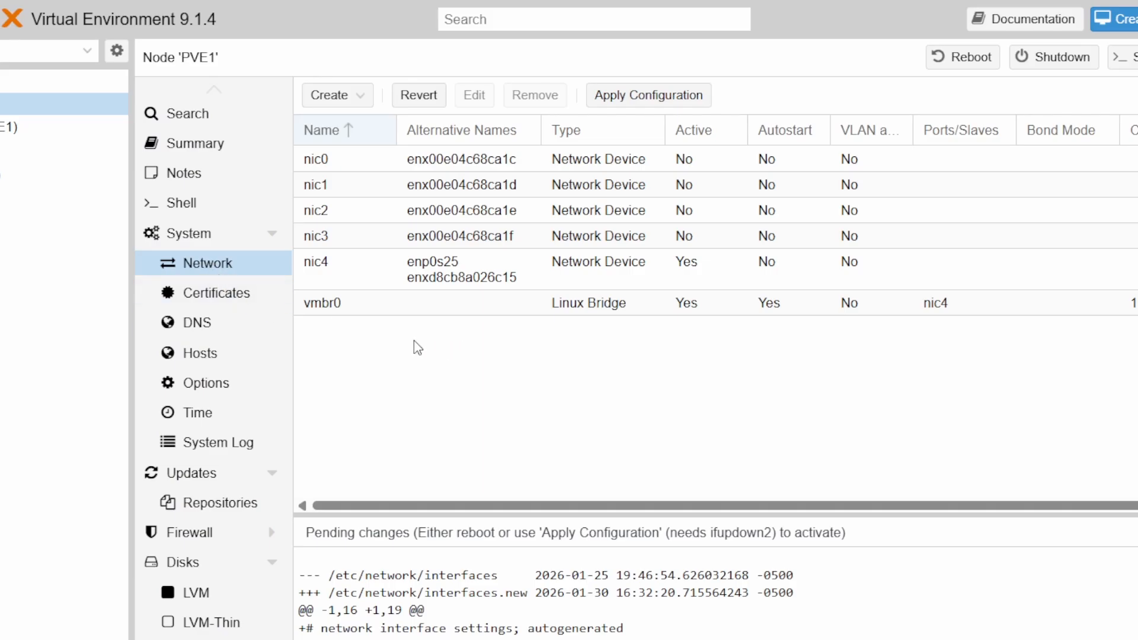
left_click(350, 95)
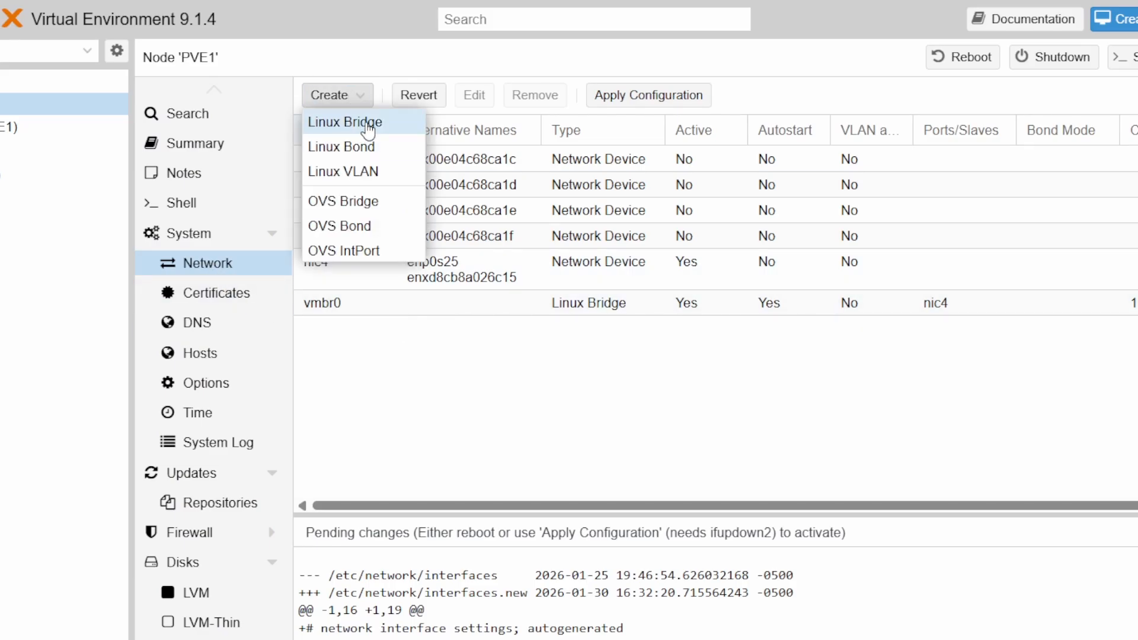
left_click(355, 118)
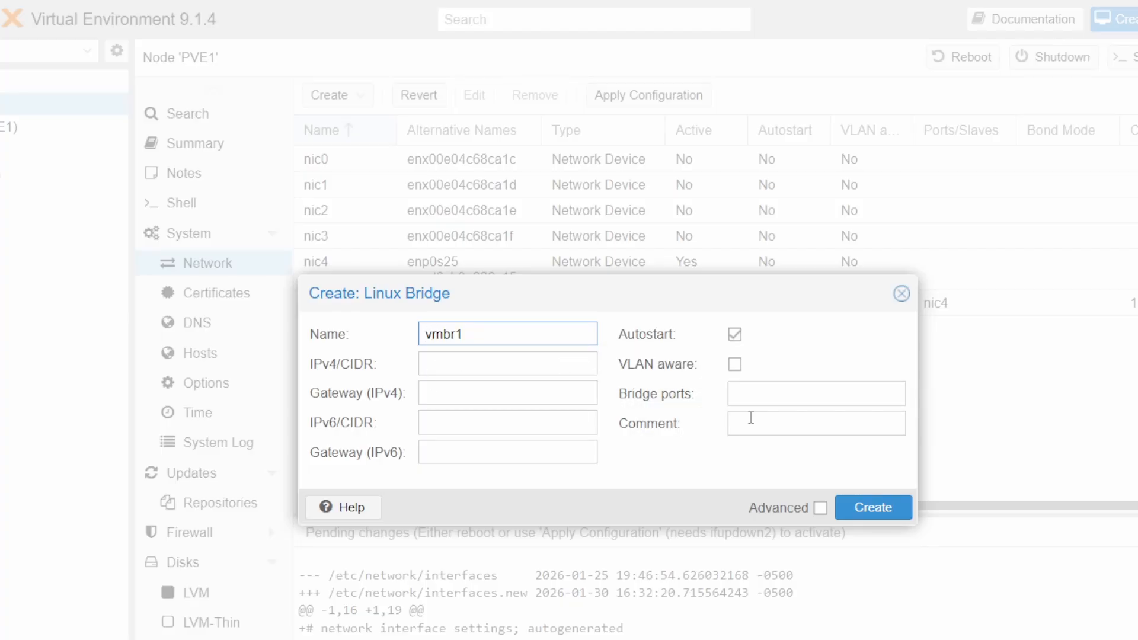
left_click(735, 394)
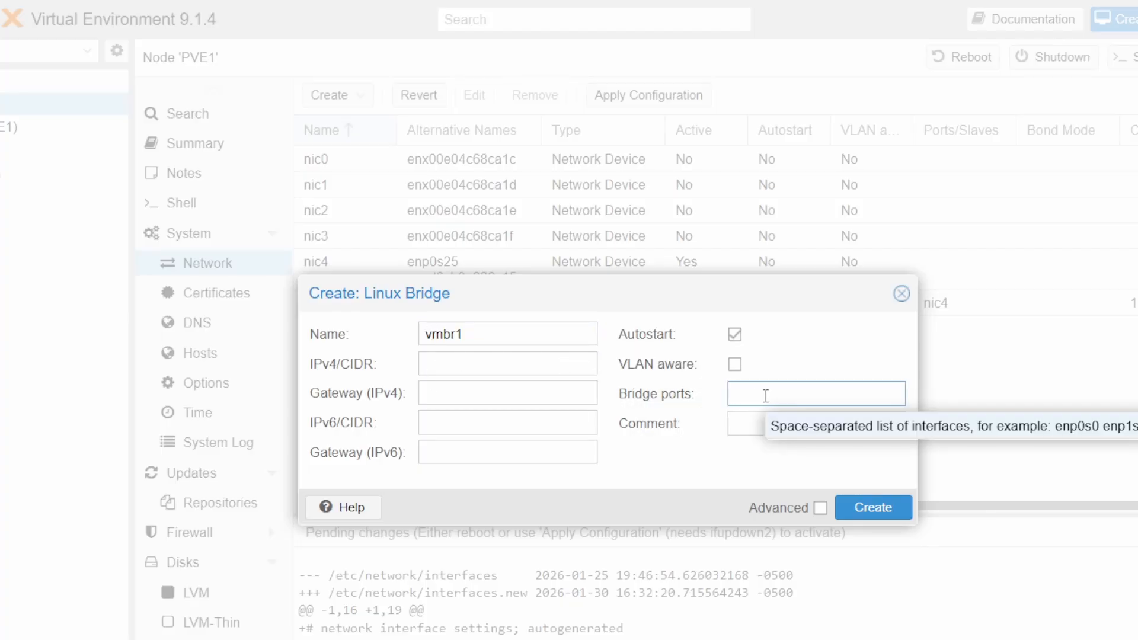
type("nic0")
left_click(769, 421)
type("vm")
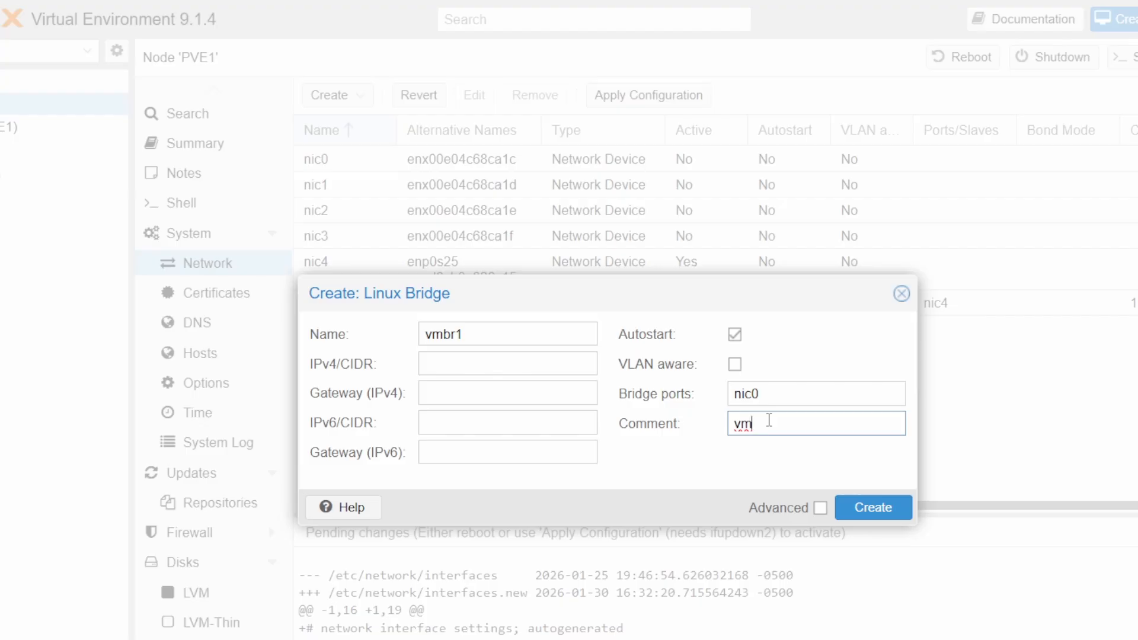
type("bridge-WANpfsense")
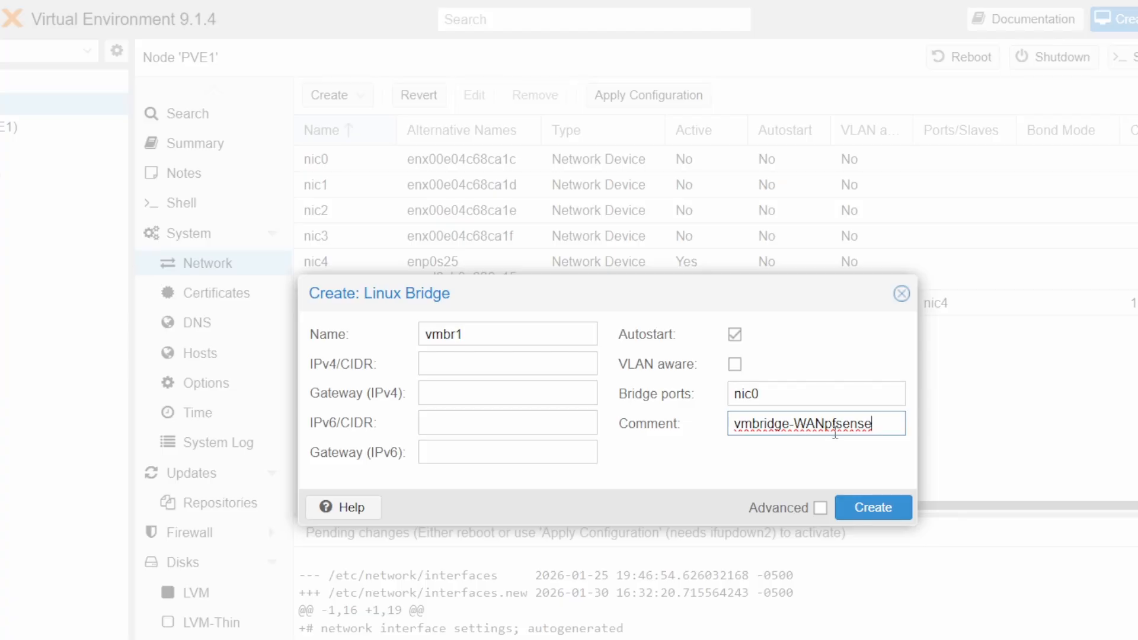
left_click(873, 507)
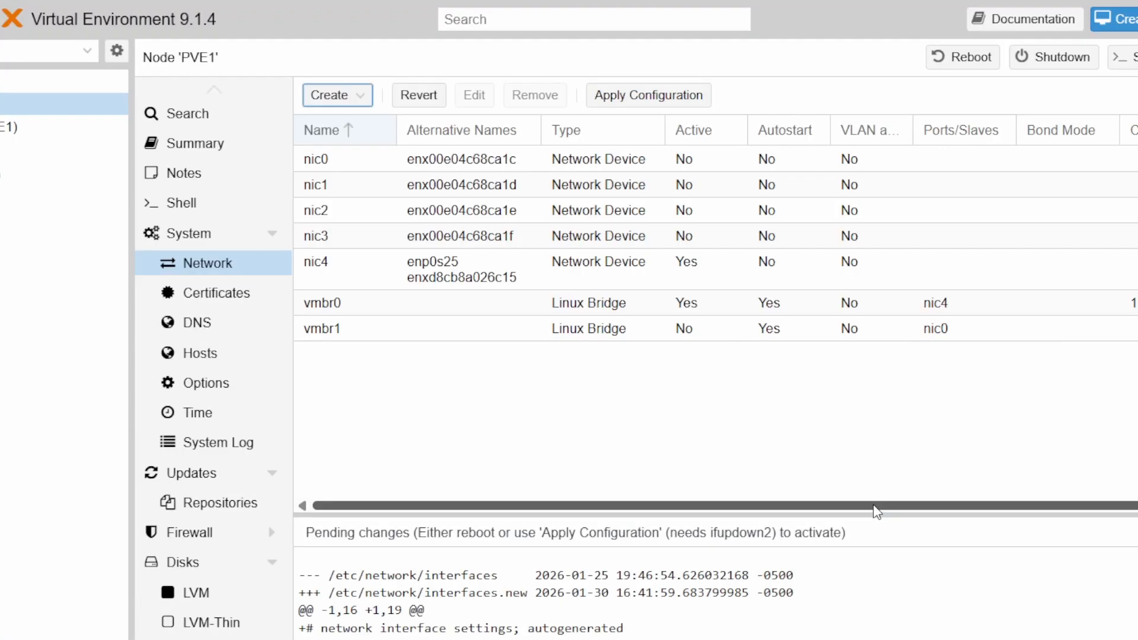
left_click(627, 99)
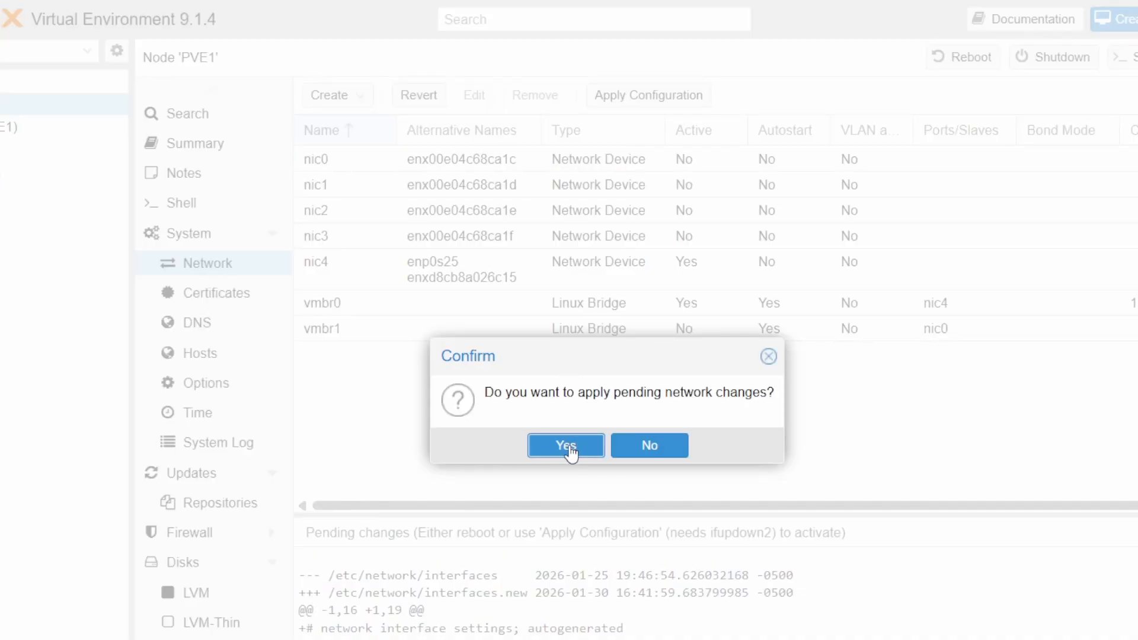
left_click(566, 448)
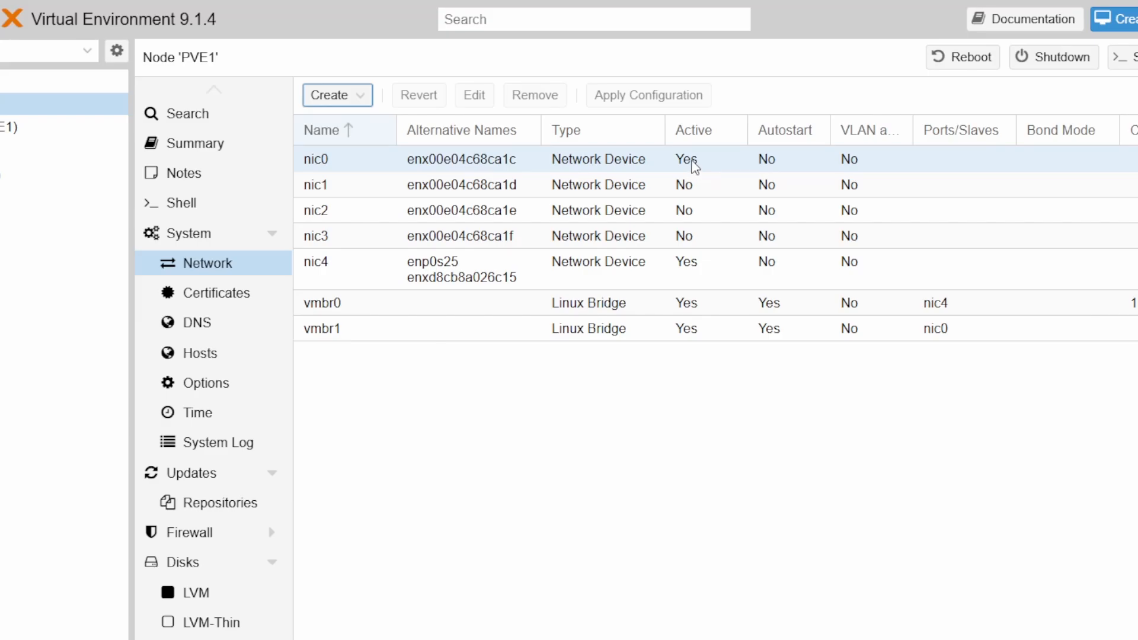
Create VLAN-aware Linux bridge vmbr2 on port nic1 with the comment vmbr-LAN-pfsense and apply the network configuration
left_click(355, 97)
left_click(338, 117)
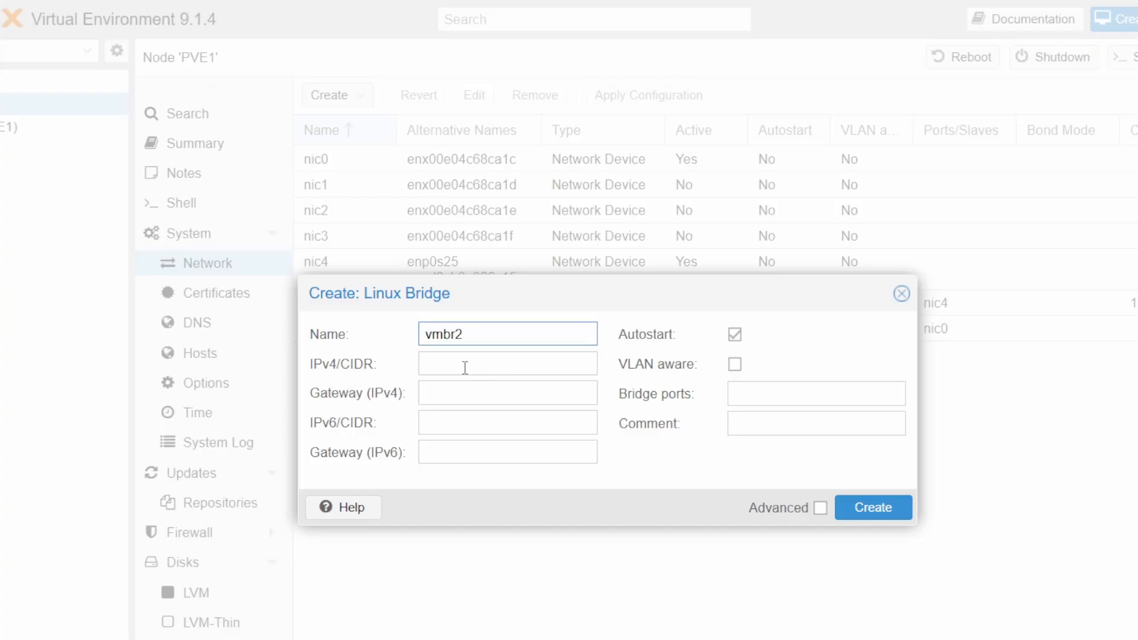
left_click(736, 366)
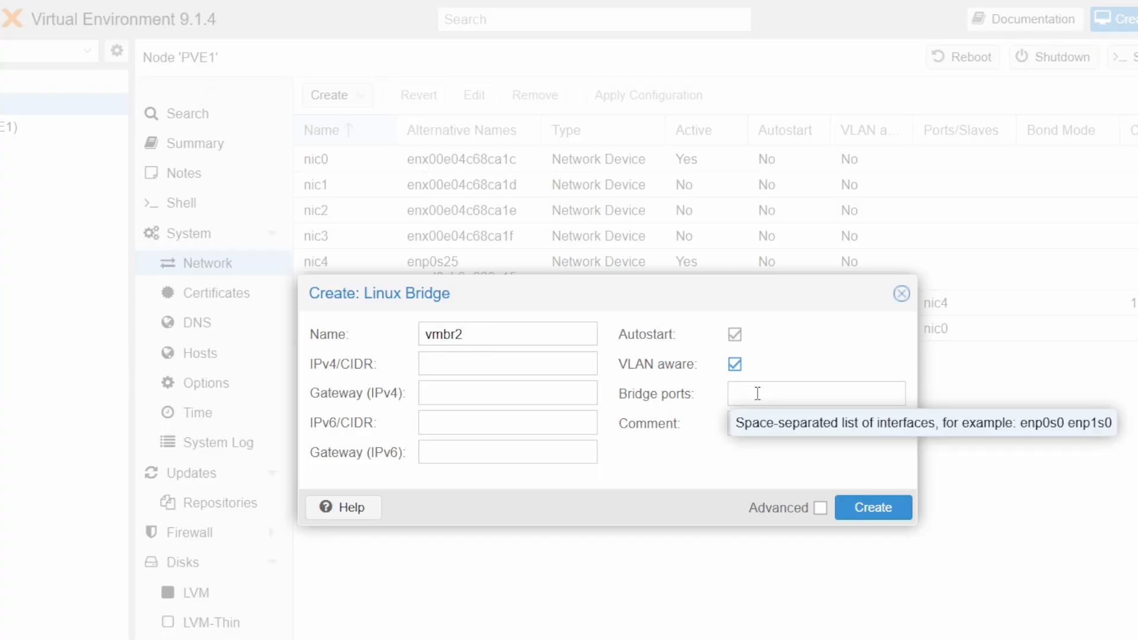
left_click(751, 385)
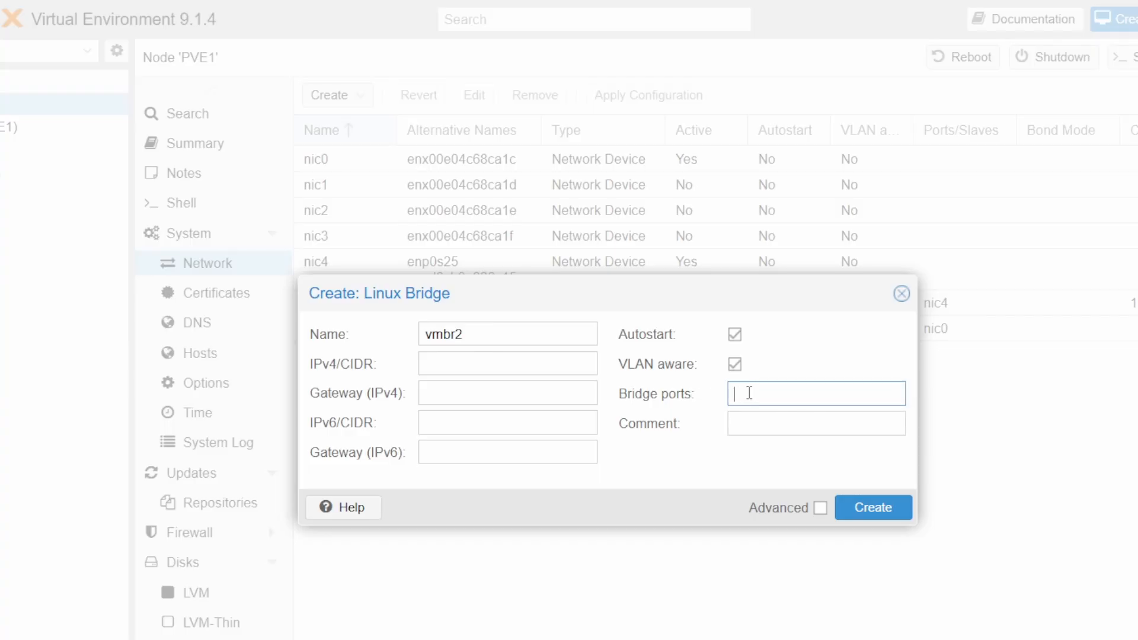
type("nic1")
left_click(724, 412)
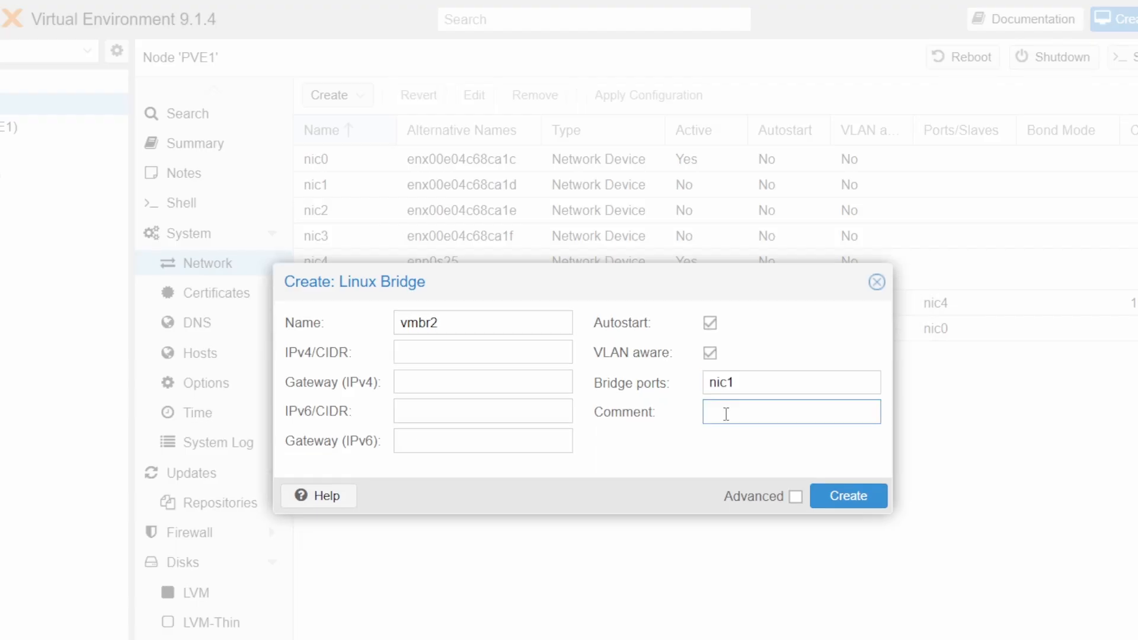
type("vmbr-LAN-pfsense")
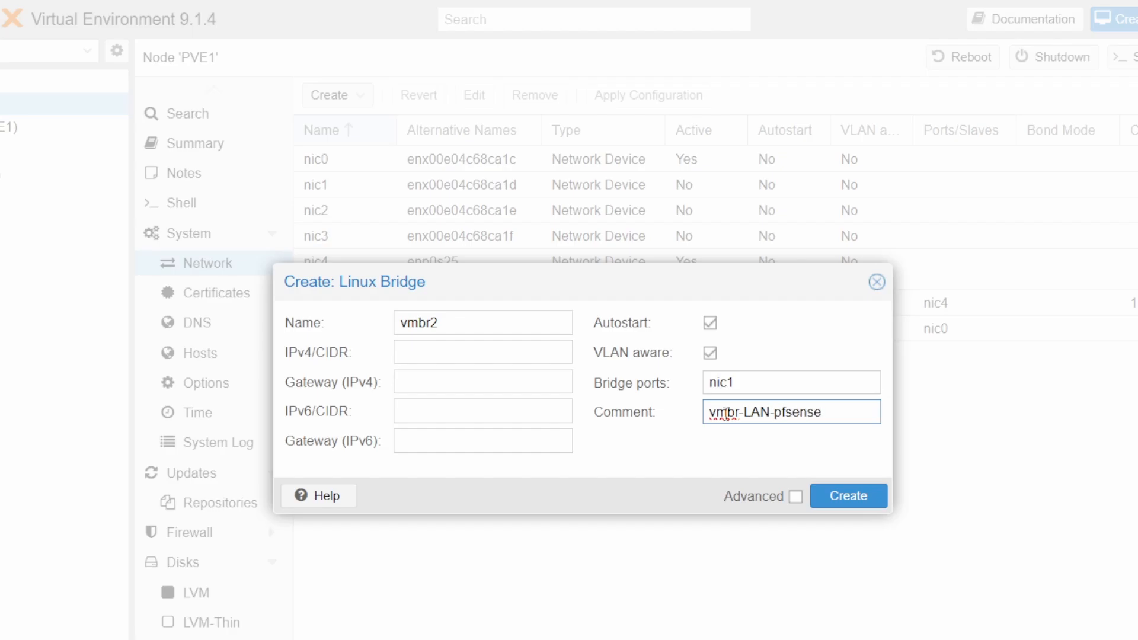
left_click(859, 499)
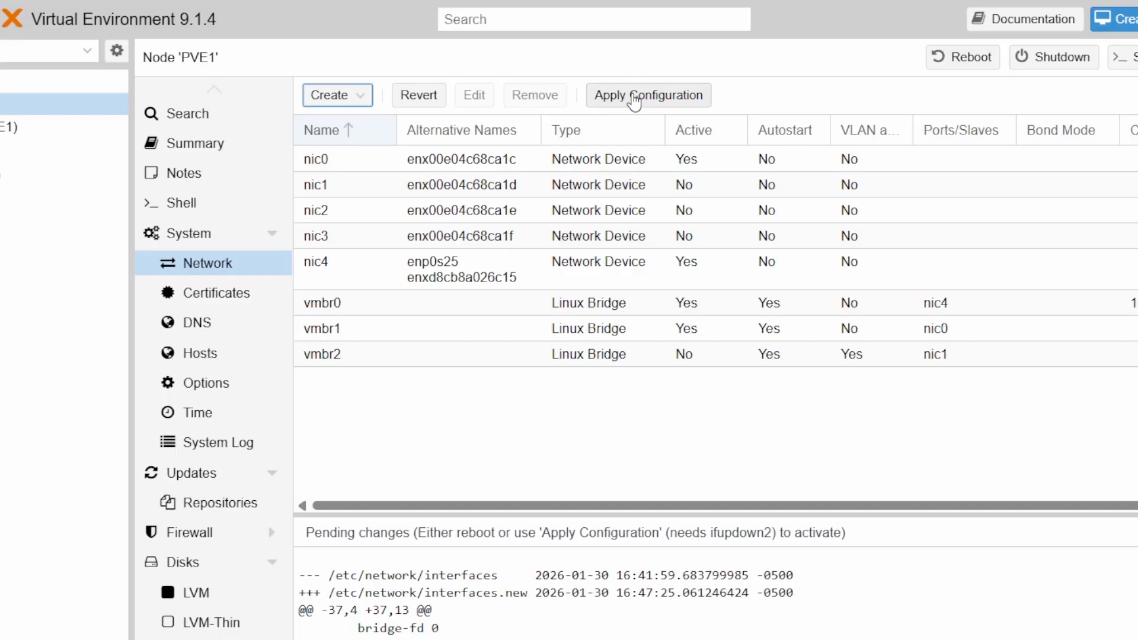
left_click(634, 101)
left_click(566, 445)
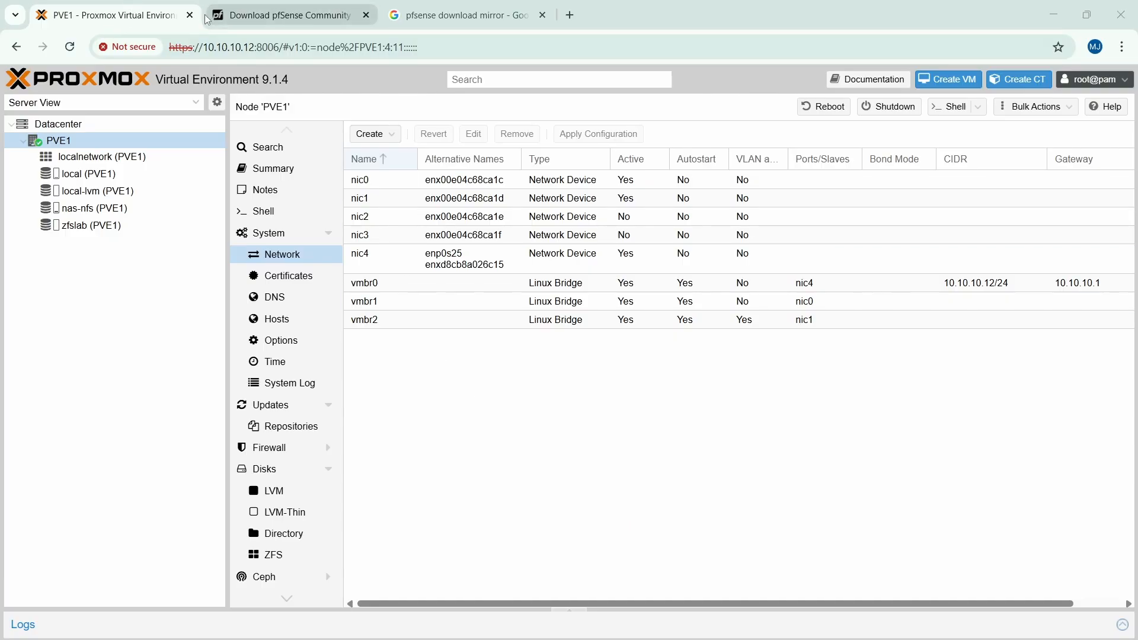
Upload the pfSense-CE-2.7.2-RELEASE-amd64 disc image from Downloads to the nas-nfs ISO images as pfSense-CE-2.7.2-RELEASE-amd64-1.iso
left_click(231, 15)
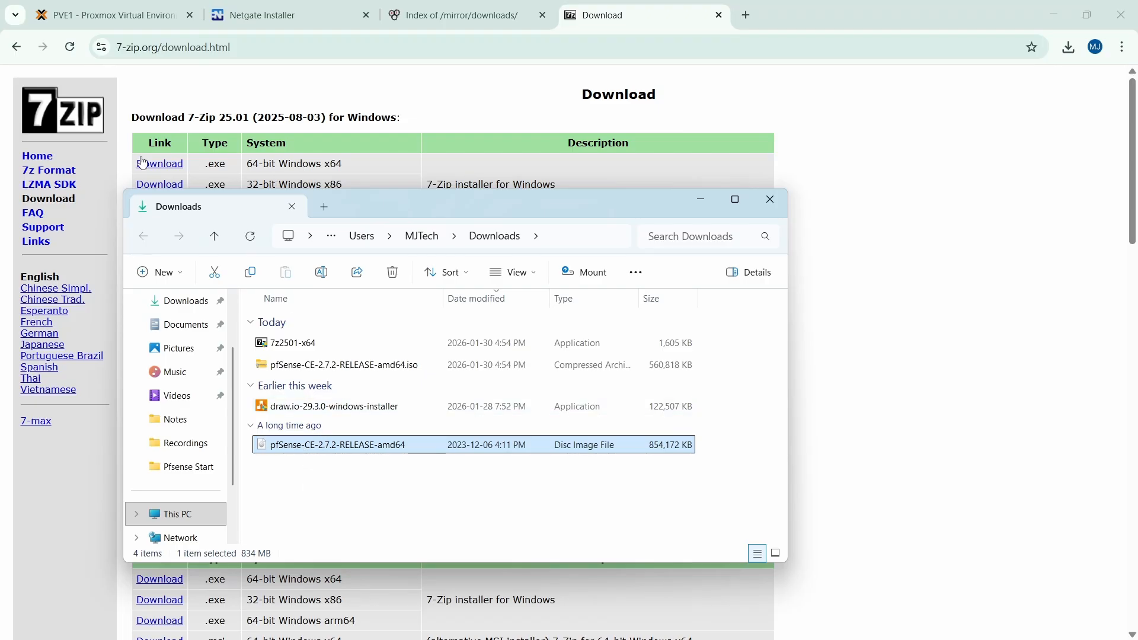
left_click(121, 16)
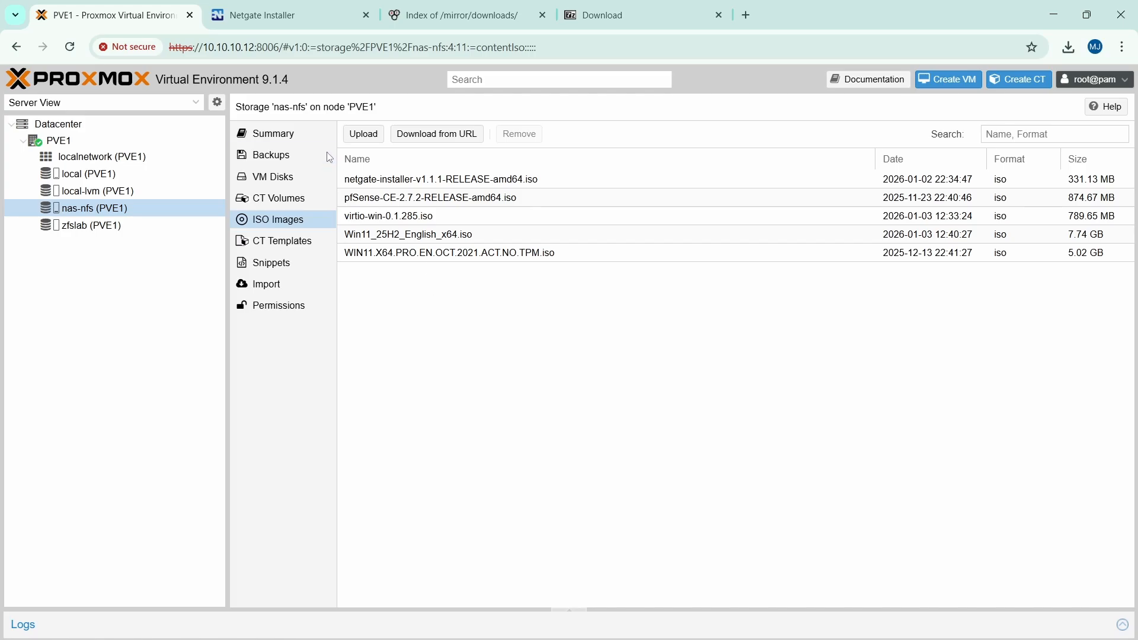
left_click(364, 134)
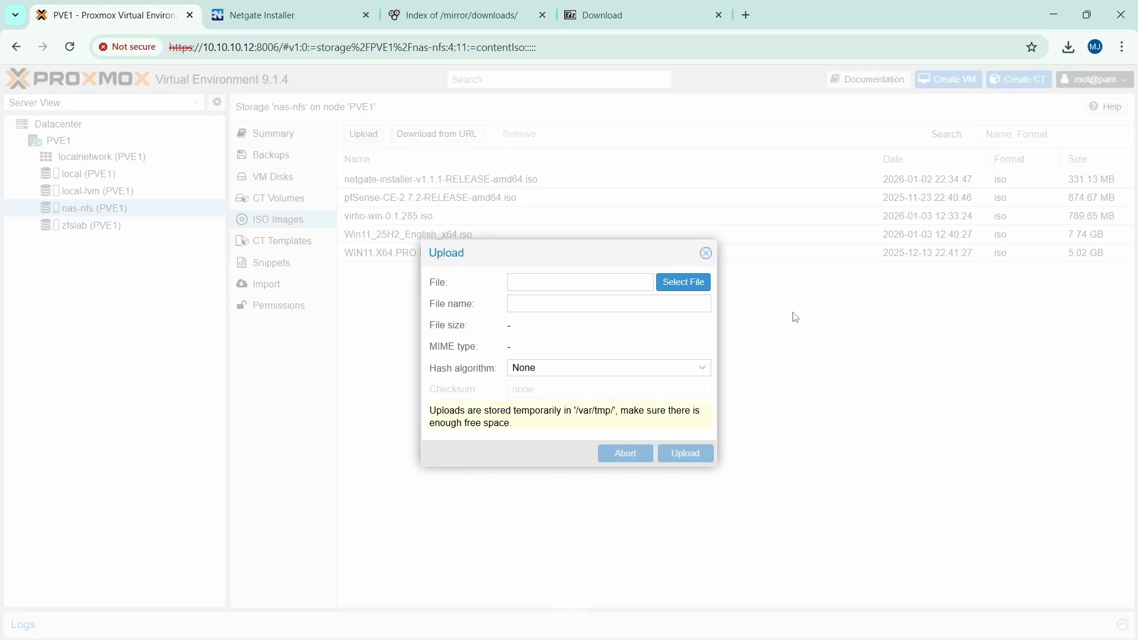
left_click(684, 282)
left_click(70, 198)
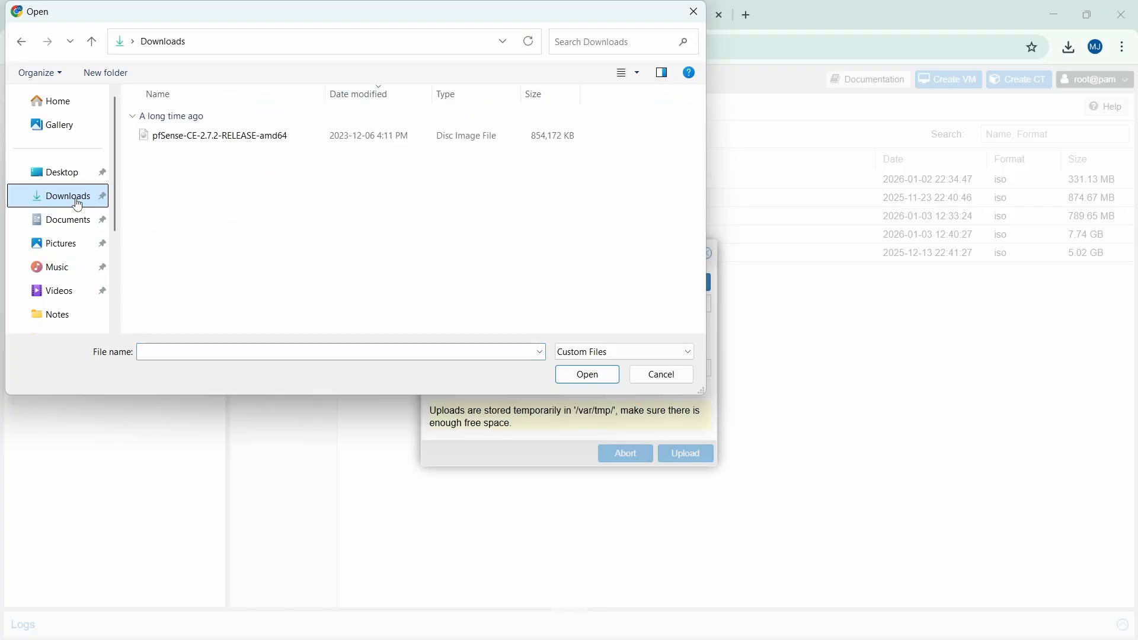
double_click(216, 137)
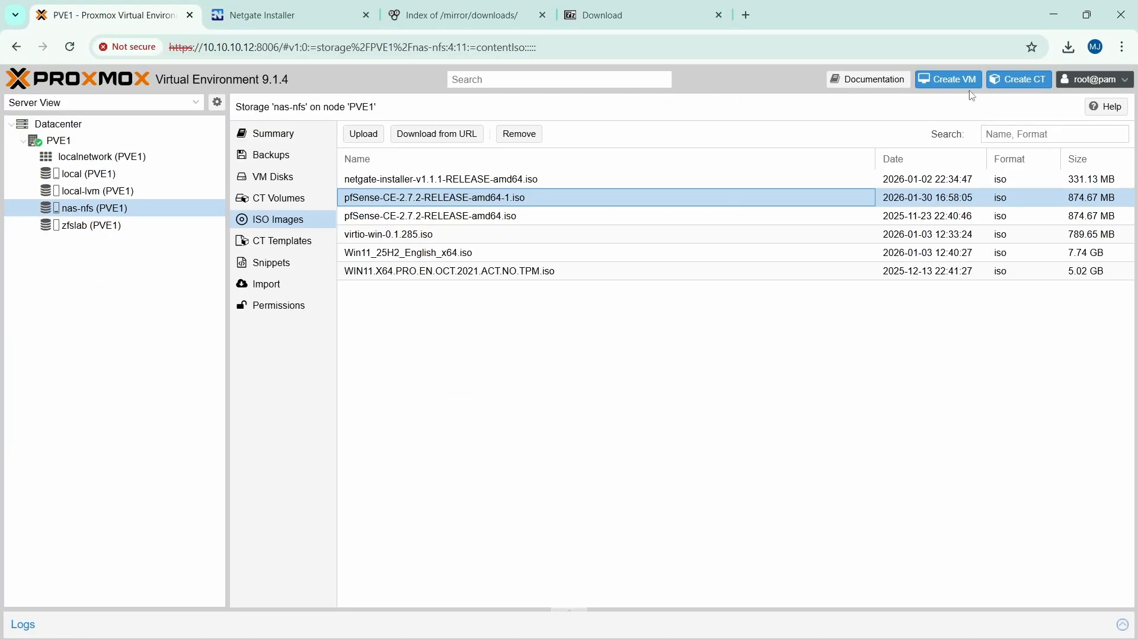
Start a new virtual machine on node PVE1 with VM ID 100, name it labfw and continue to its OS settings
left_click(955, 80)
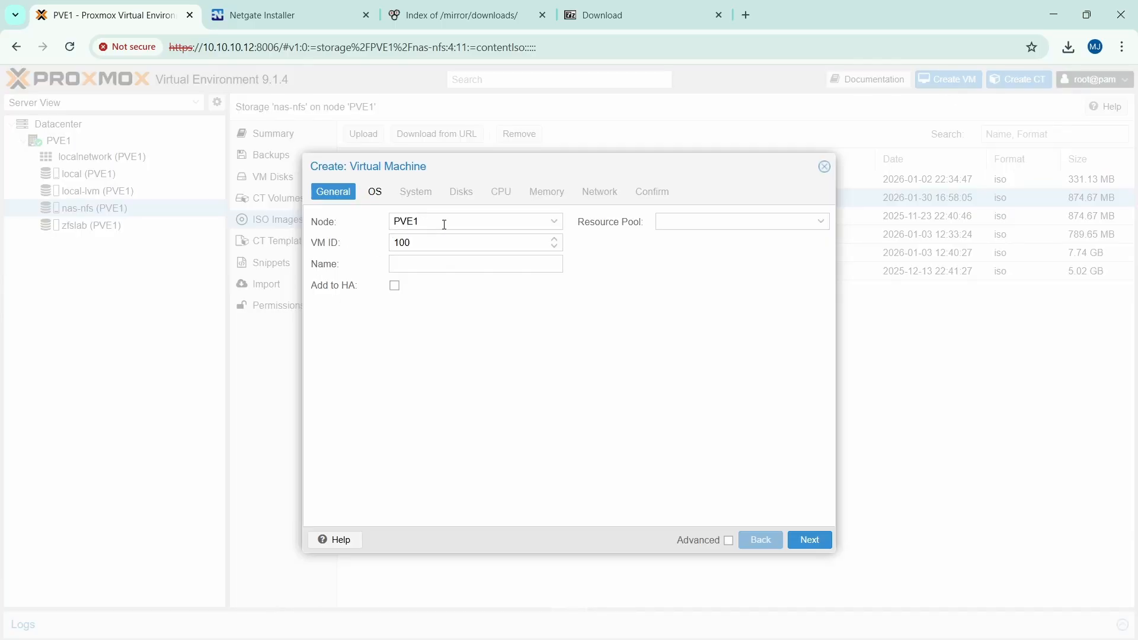
left_click(555, 222)
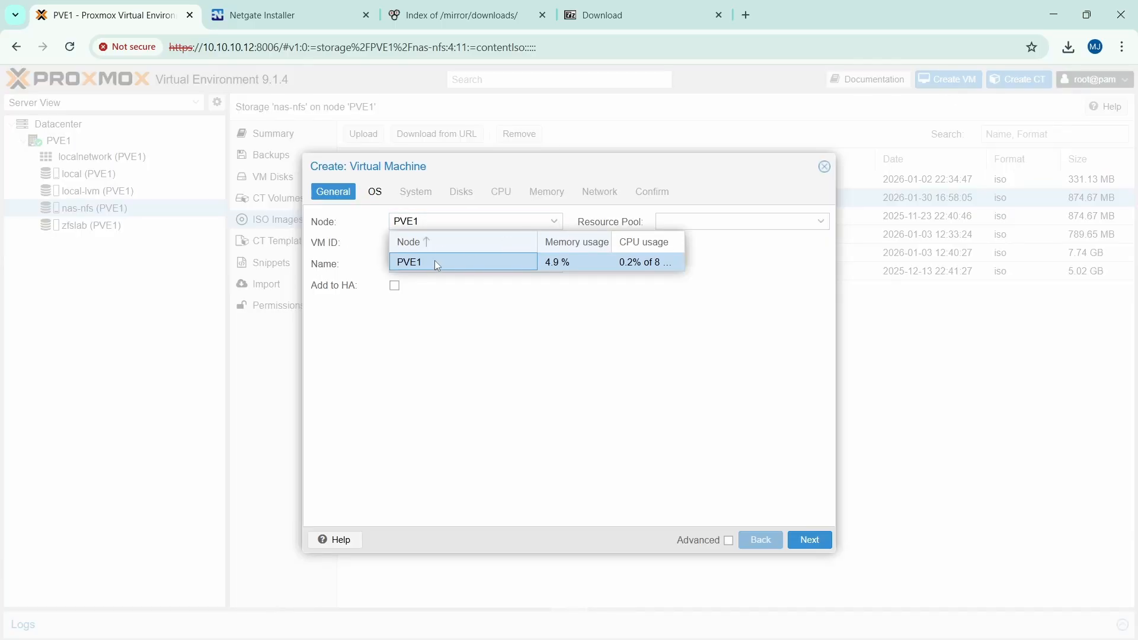
left_click(486, 361)
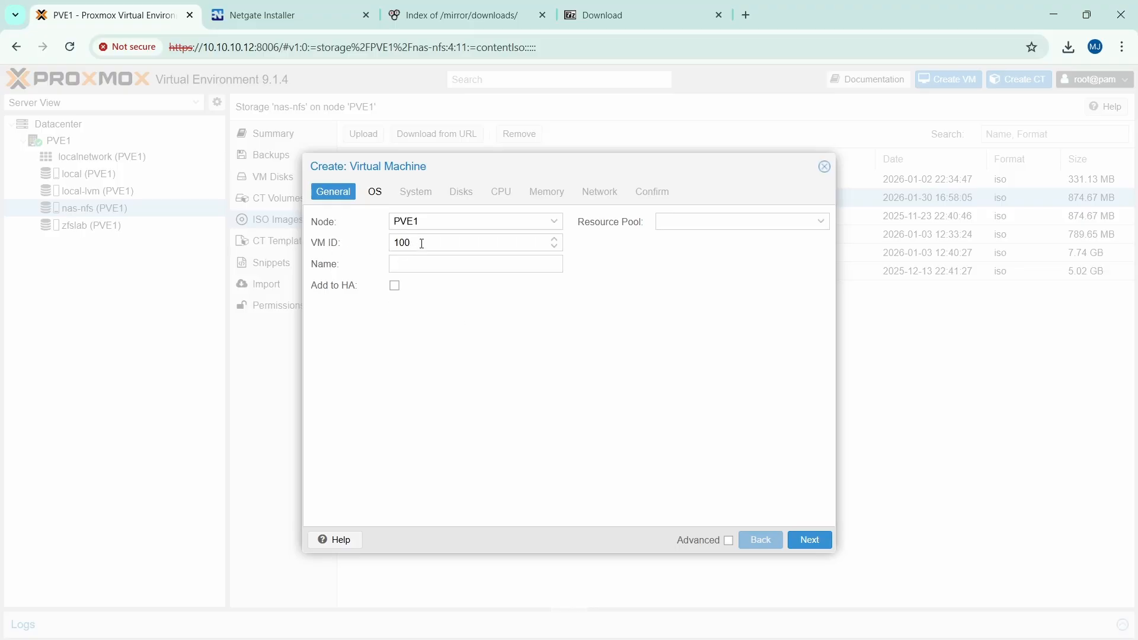
left_click(430, 264)
type("labfw")
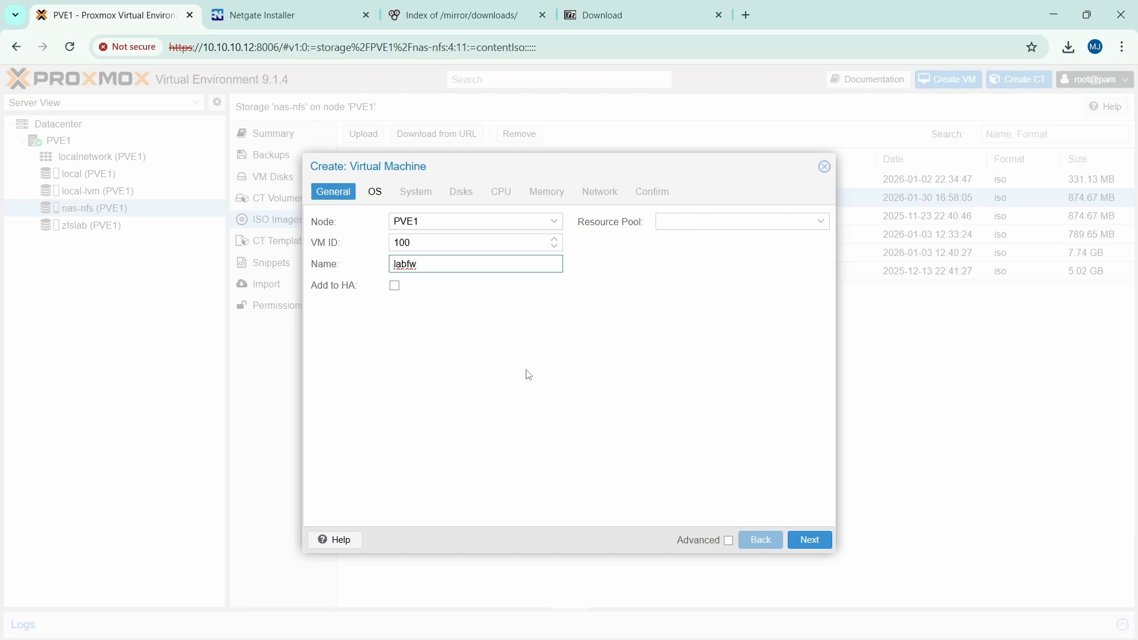
left_click(812, 539)
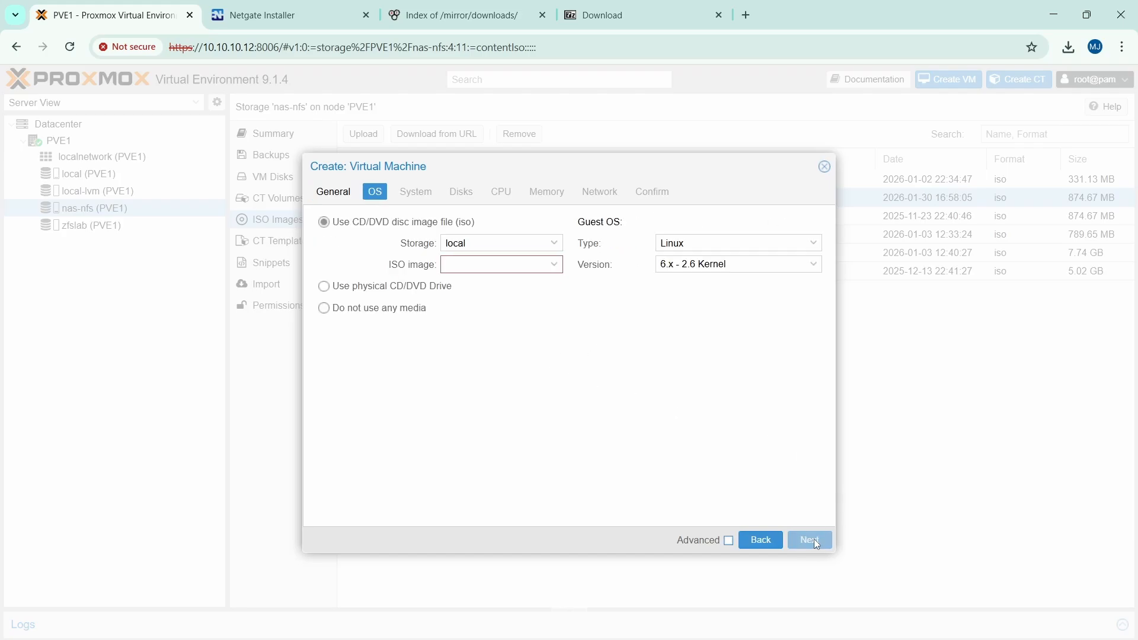
Use pfSense-CE-2.7.2-RELEASE-amd64-1.iso from the nas-nfs storage as the virtual machine's installation image and continue to the system settings
left_click(567, 307)
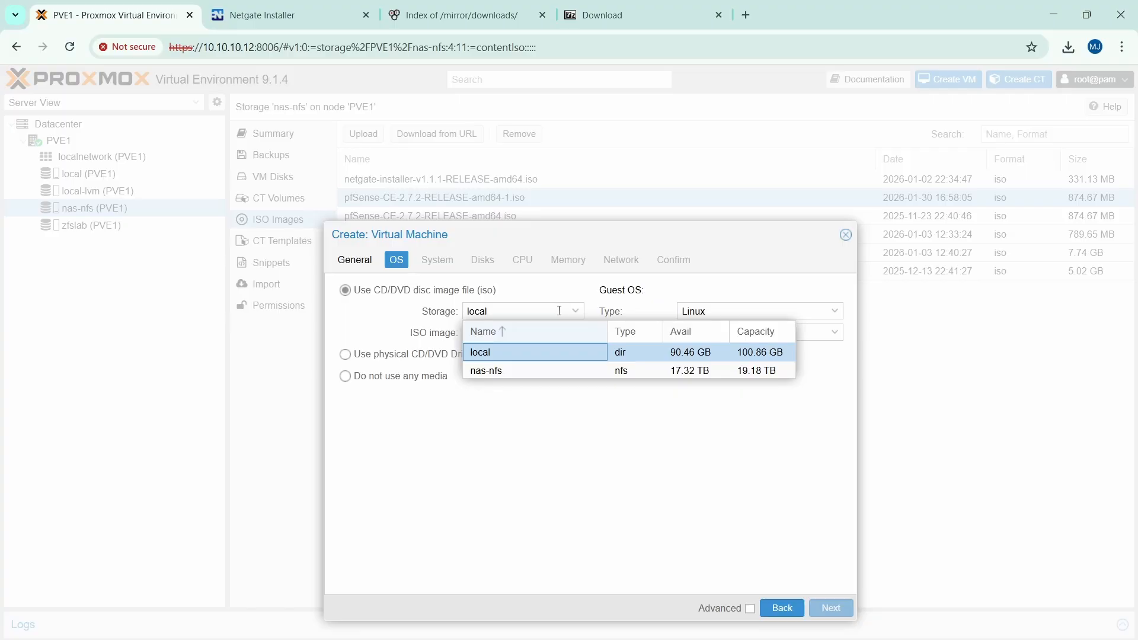
left_click(481, 372)
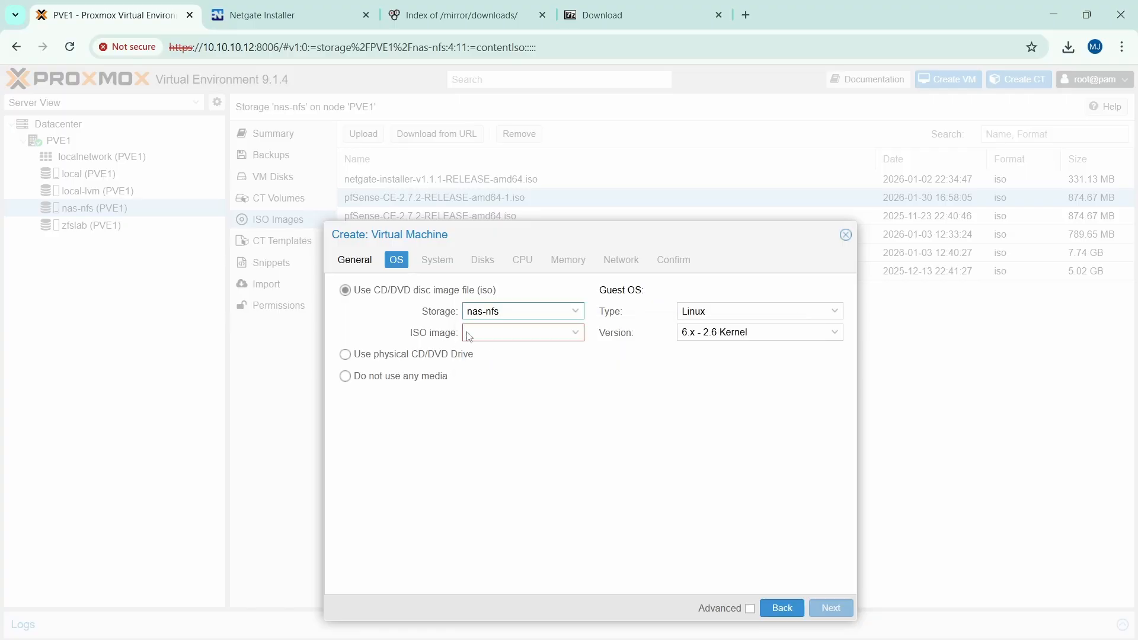
left_click(579, 336)
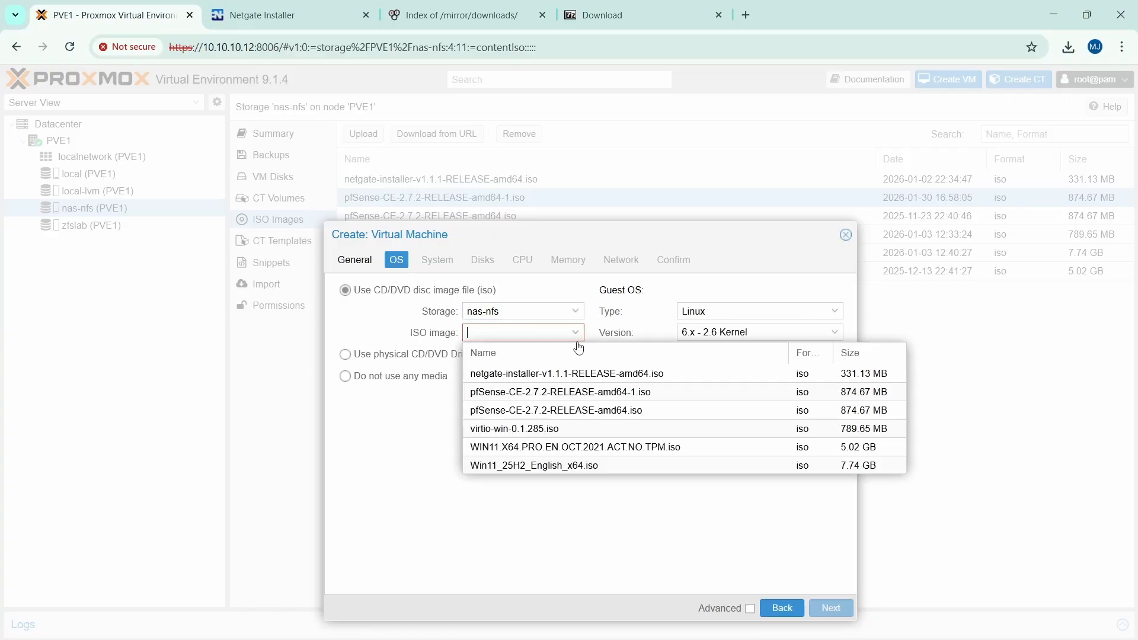
left_click(598, 391)
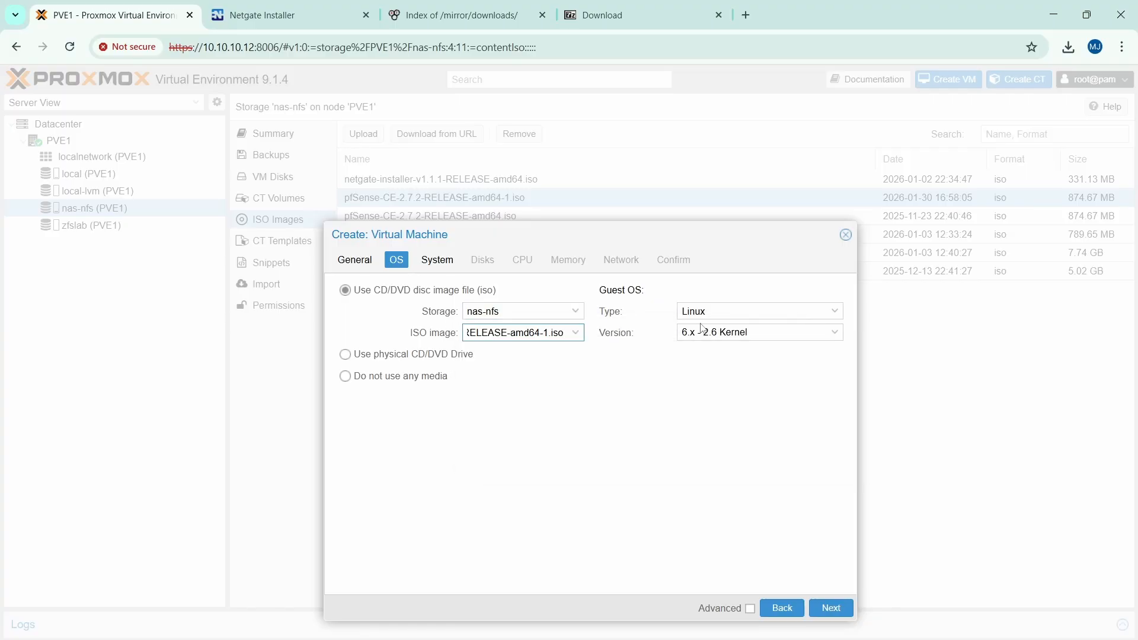
left_click(832, 610)
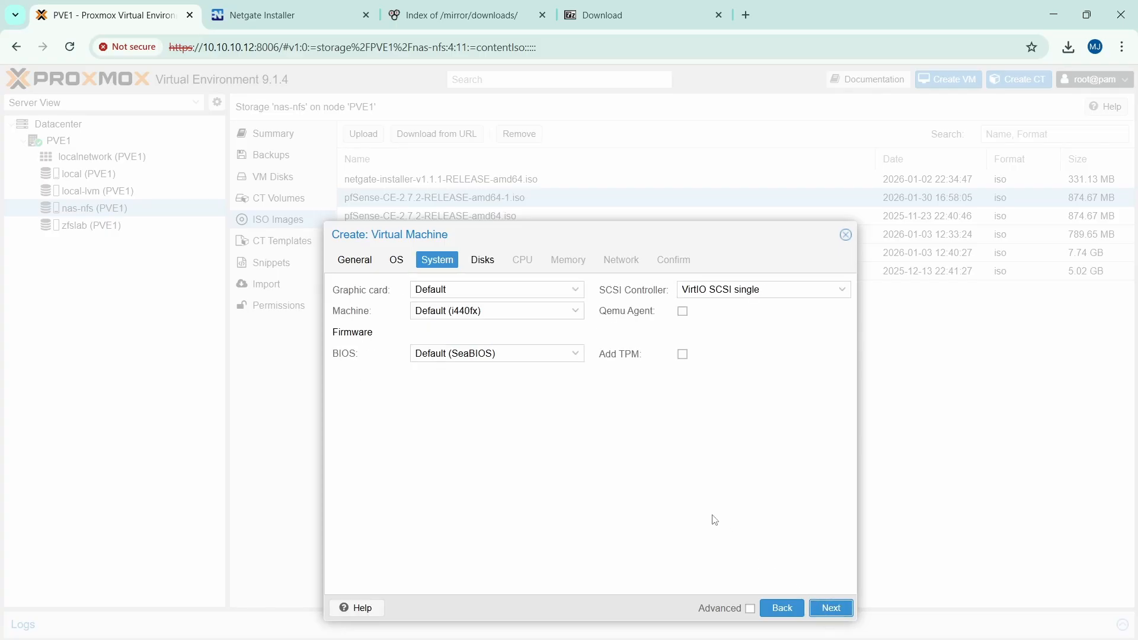
Keep the default SeaBIOS firmware, 32 GiB local-lvm disk, single CPU core and 2048 MiB memory, and continue to the network settings
left_click(574, 354)
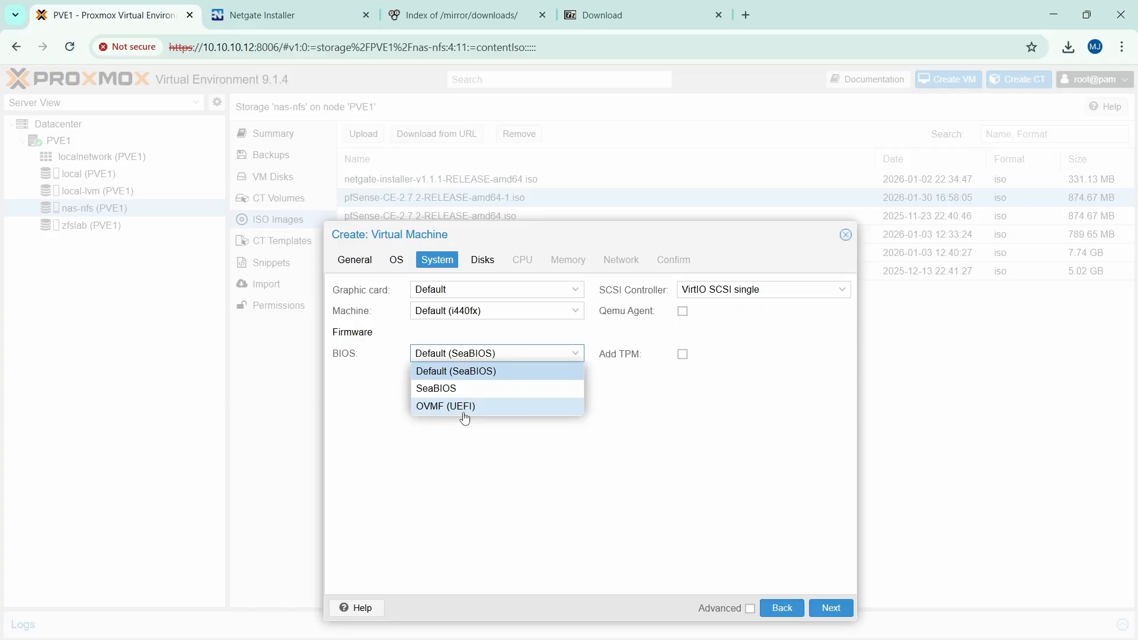
left_click(587, 493)
left_click(830, 607)
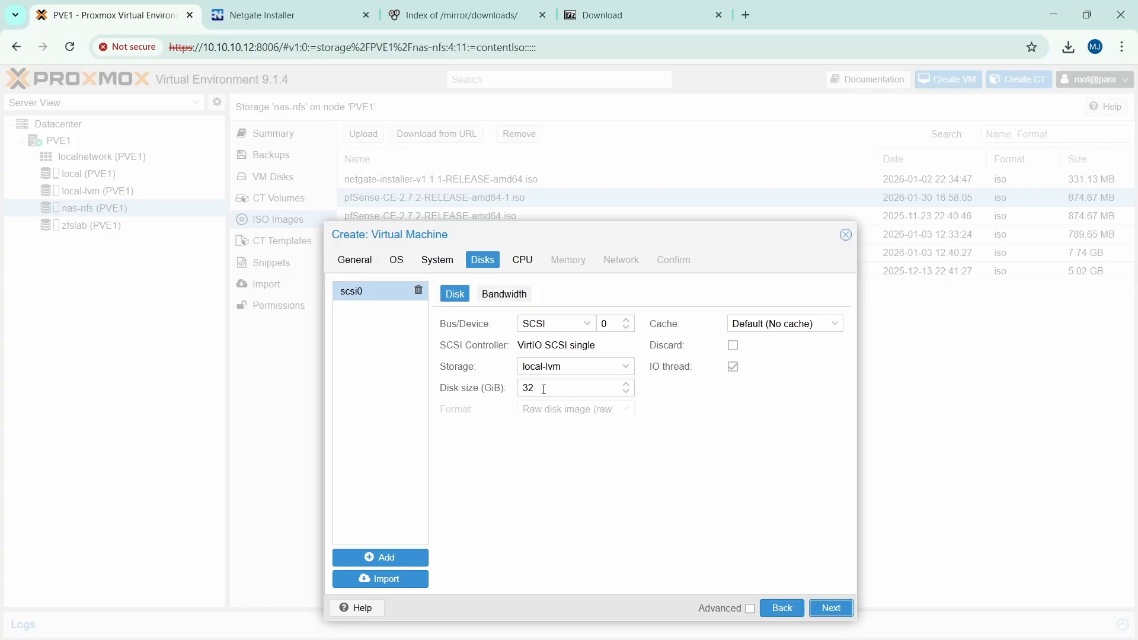
left_click(831, 608)
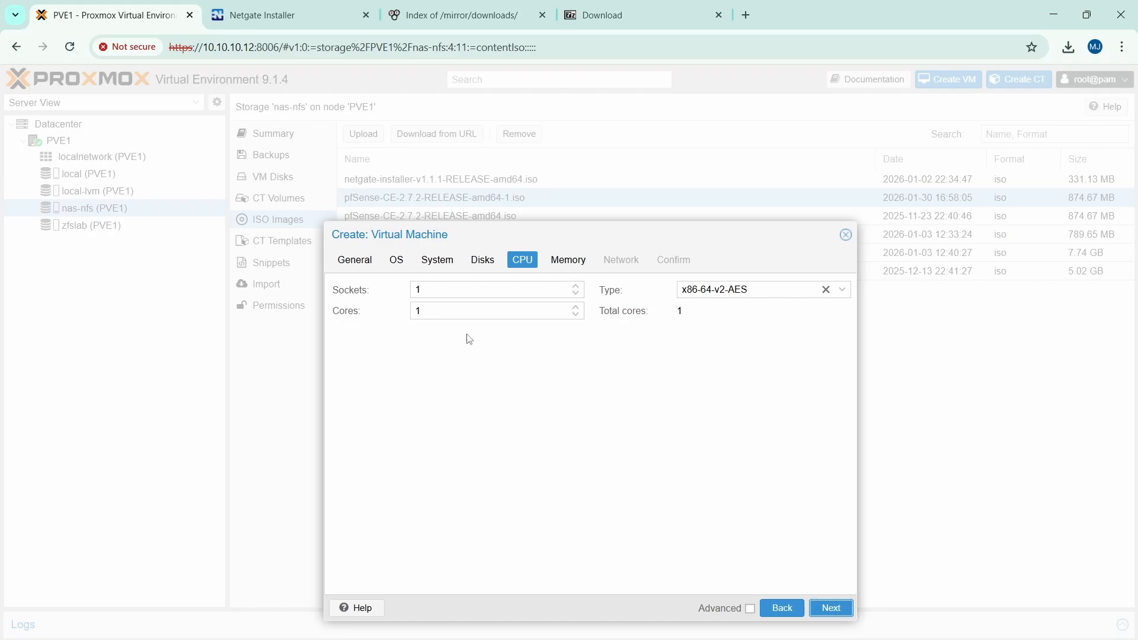
left_click(830, 610)
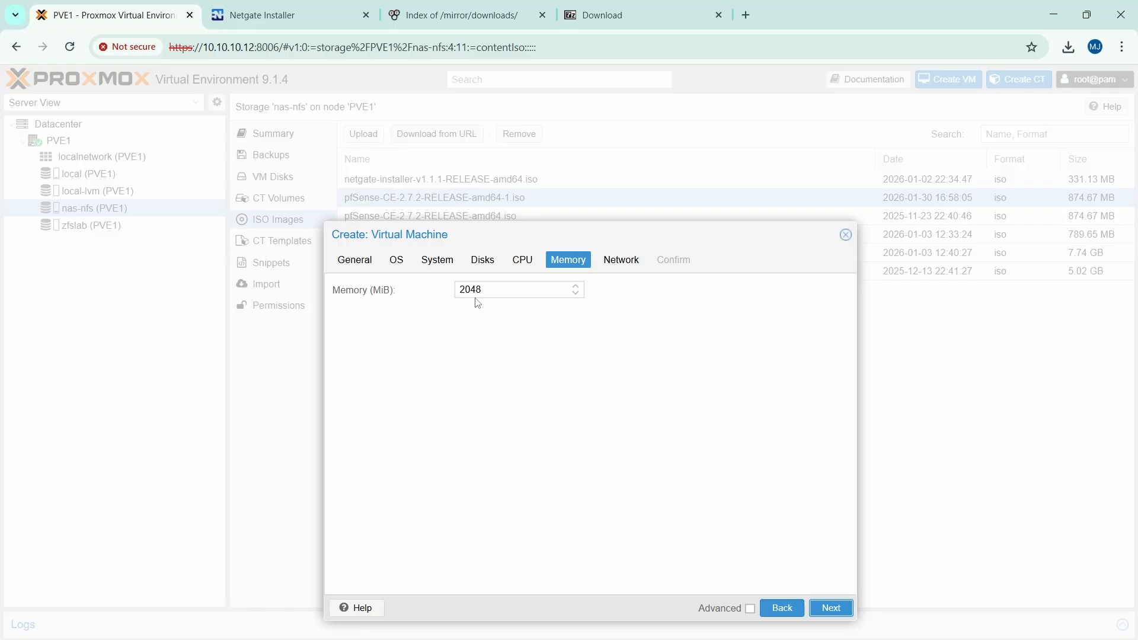
left_click(824, 601)
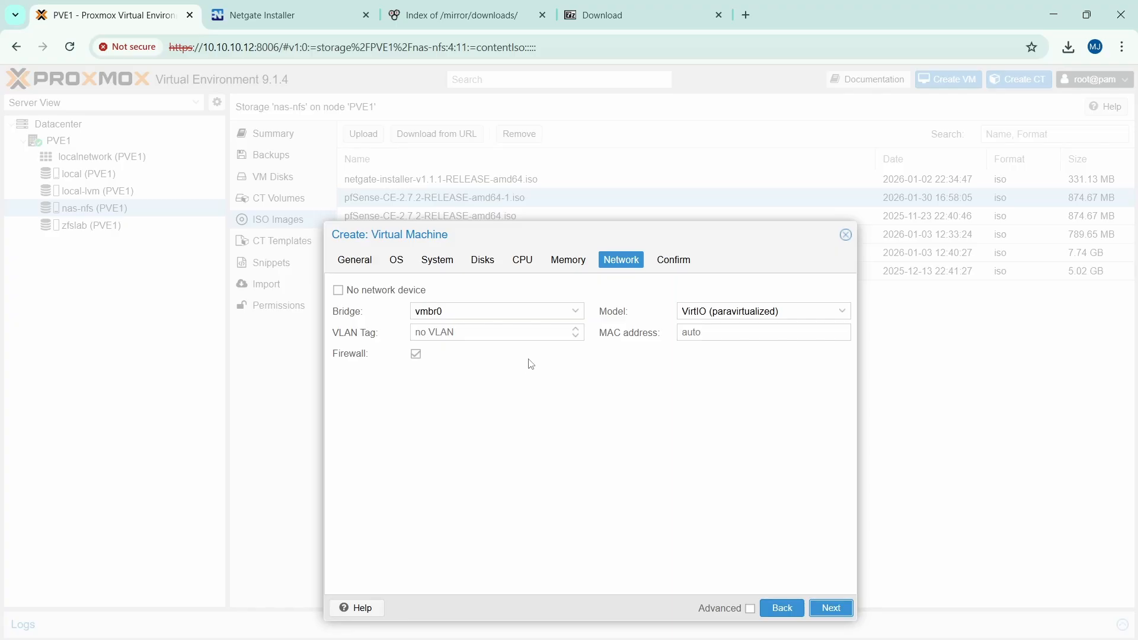
Set the virtual machine to have no network device and finish creating it without starting it
left_click(338, 291)
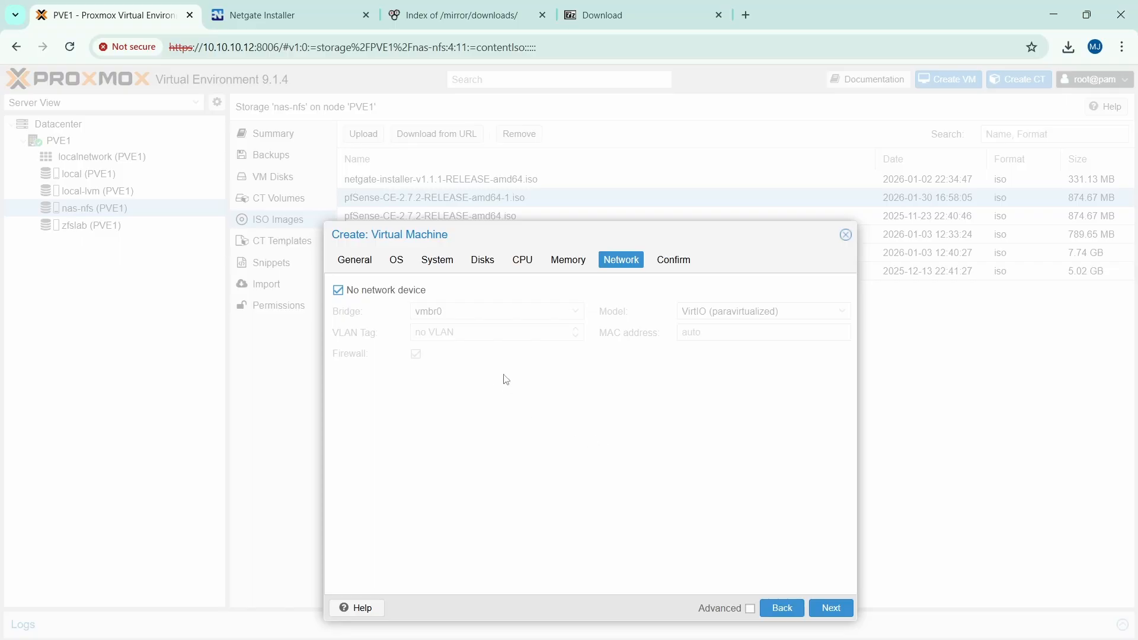
left_click(832, 610)
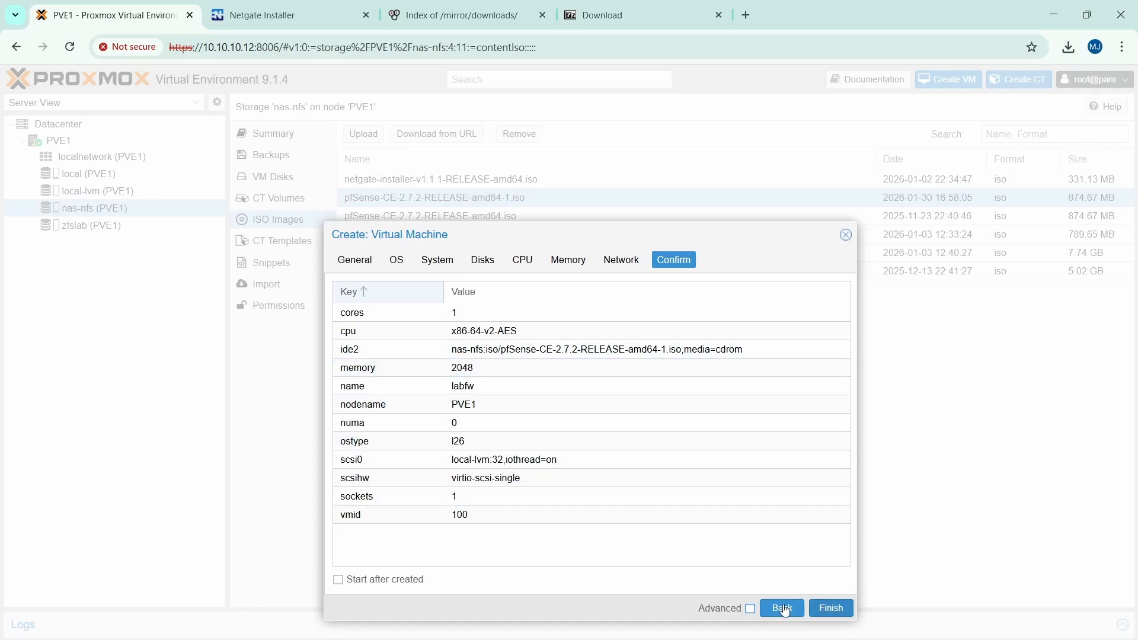
left_click(831, 608)
Add a network device to VM 100 (labfw) on WAN bridge vmbr1, using the Intel E1000 model with the firewall disabled
left_click(83, 156)
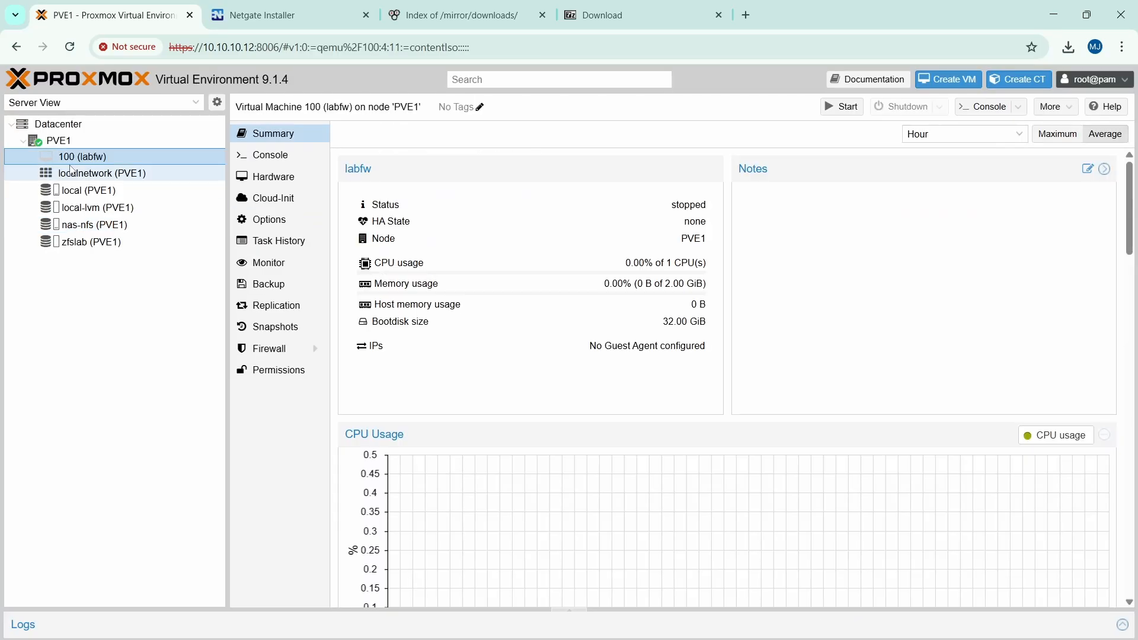
left_click(276, 181)
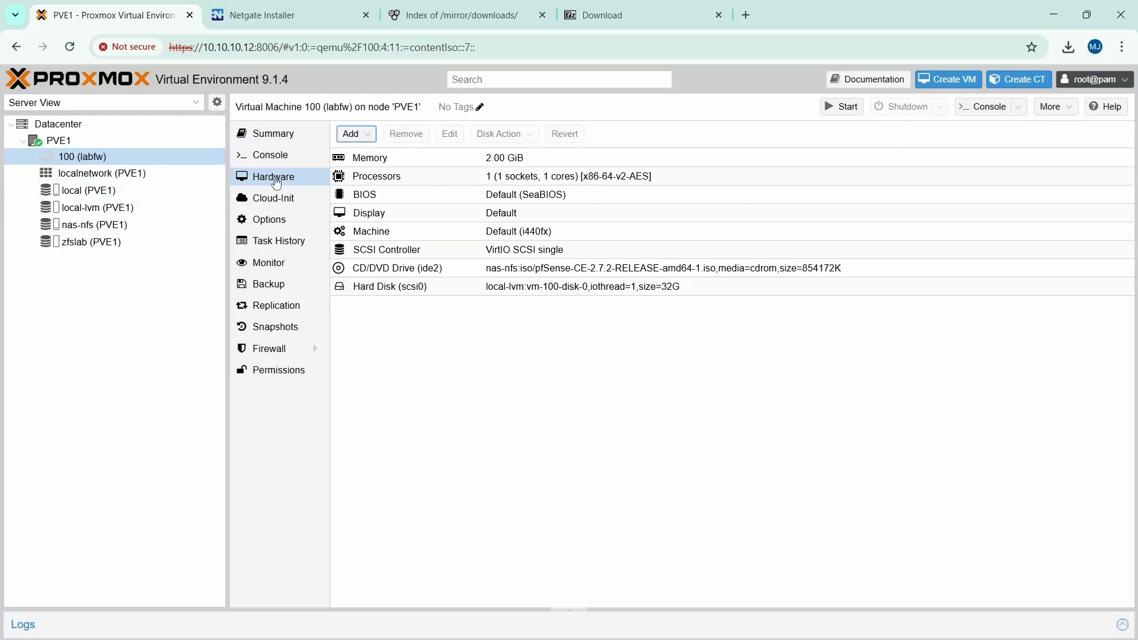
left_click(365, 143)
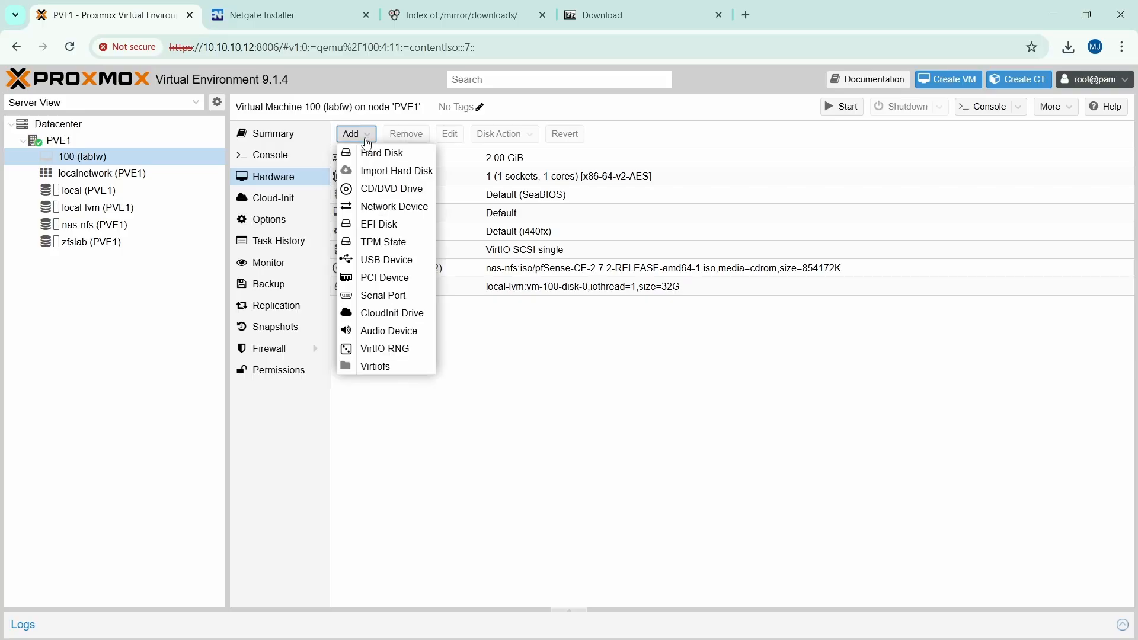
left_click(379, 206)
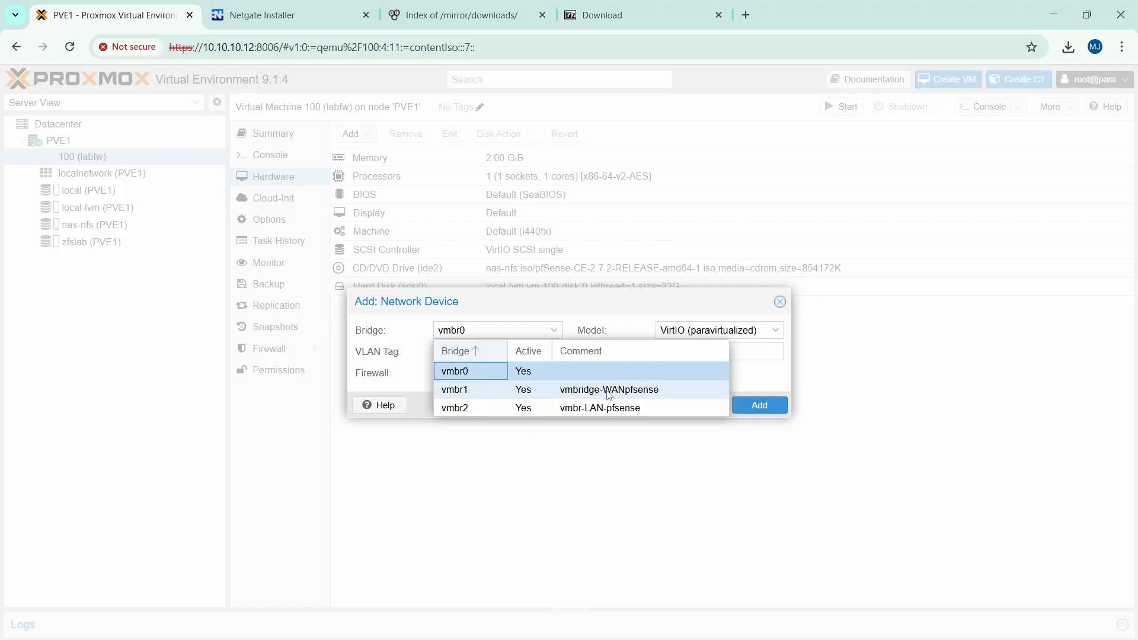
left_click(609, 395)
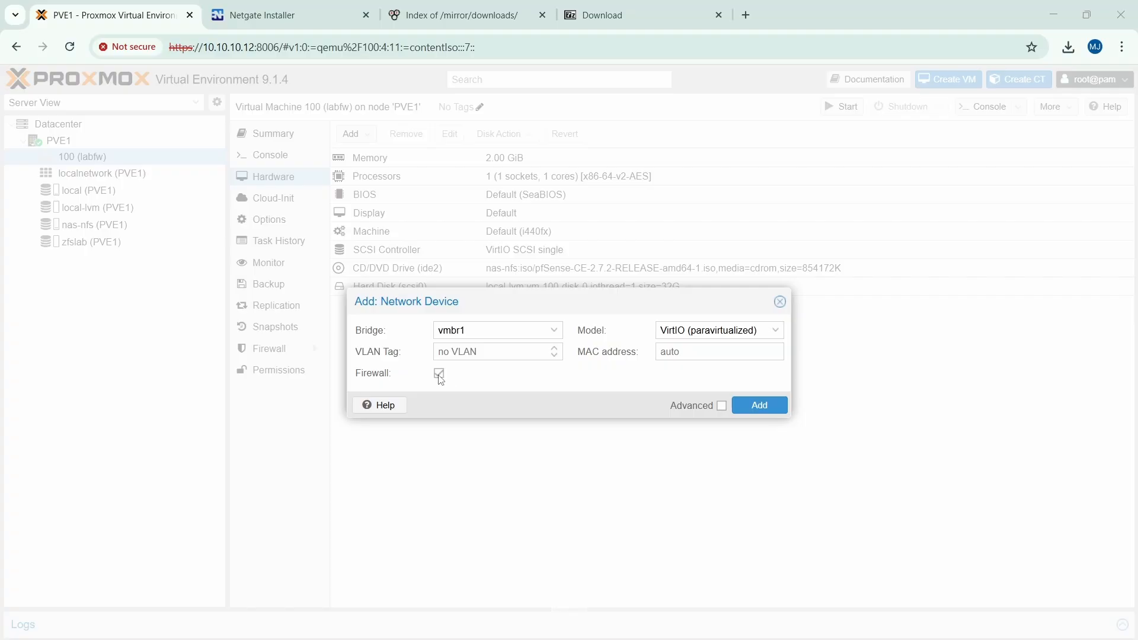
left_click(439, 375)
left_click(712, 335)
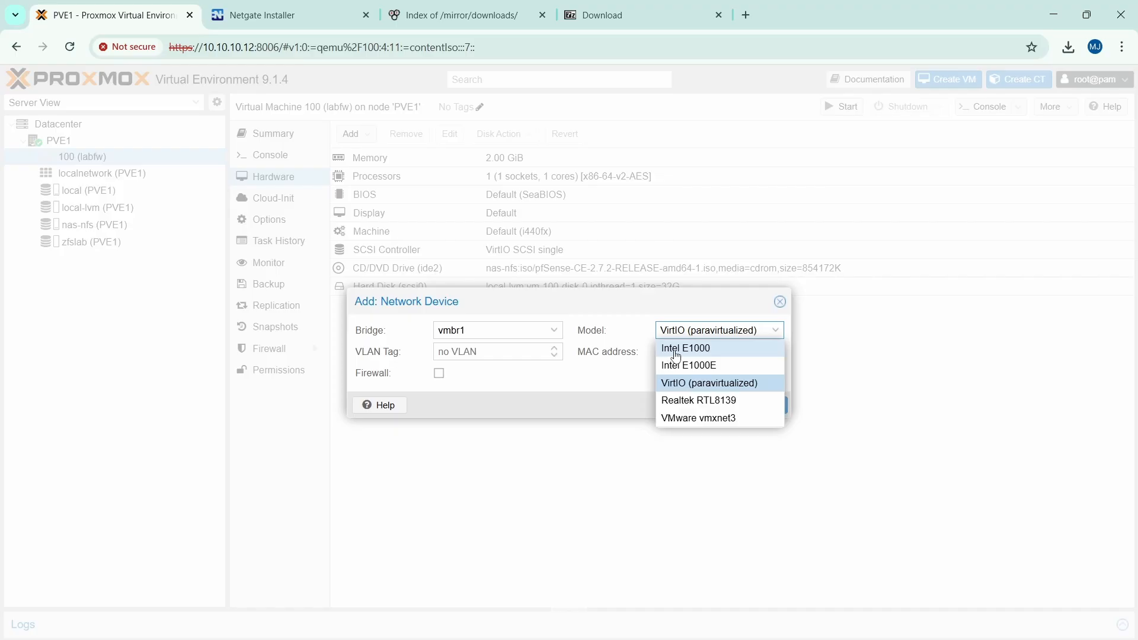
left_click(676, 355)
left_click(761, 408)
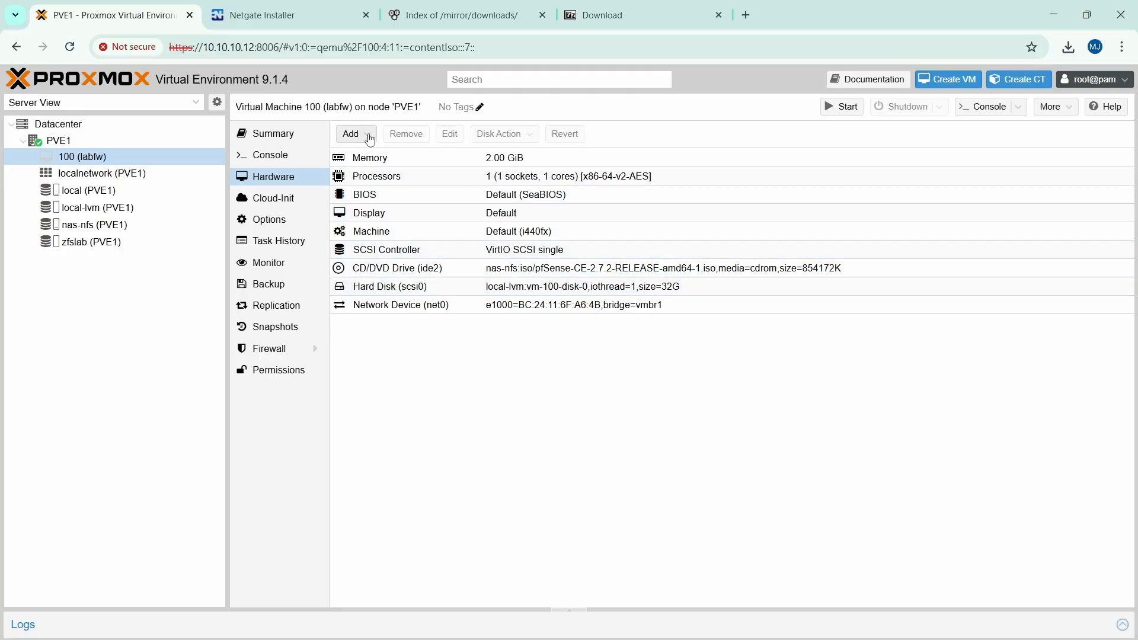
Add a second network device to labfw on LAN bridge vmbr2, using the Intel E1000 model with the firewall left enabled
left_click(368, 136)
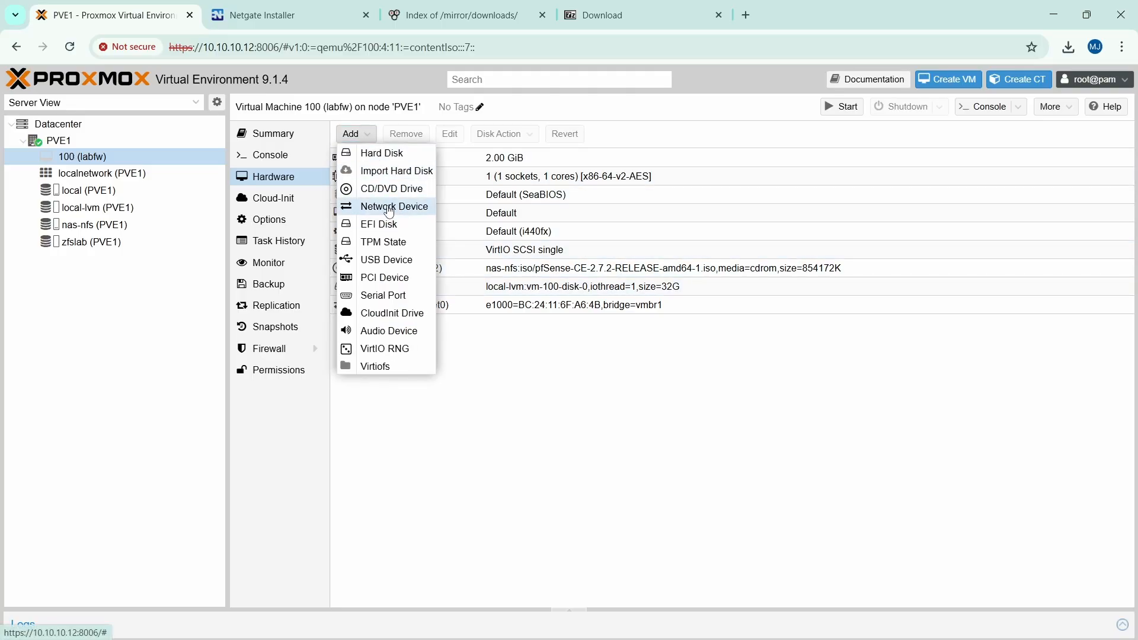
left_click(388, 208)
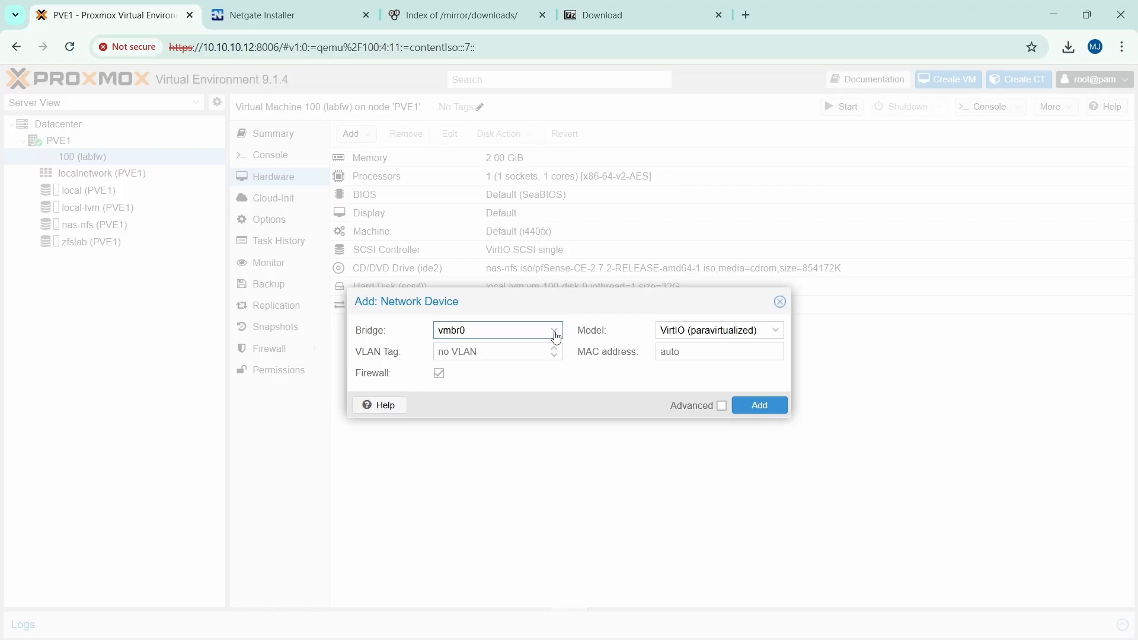
left_click(552, 330)
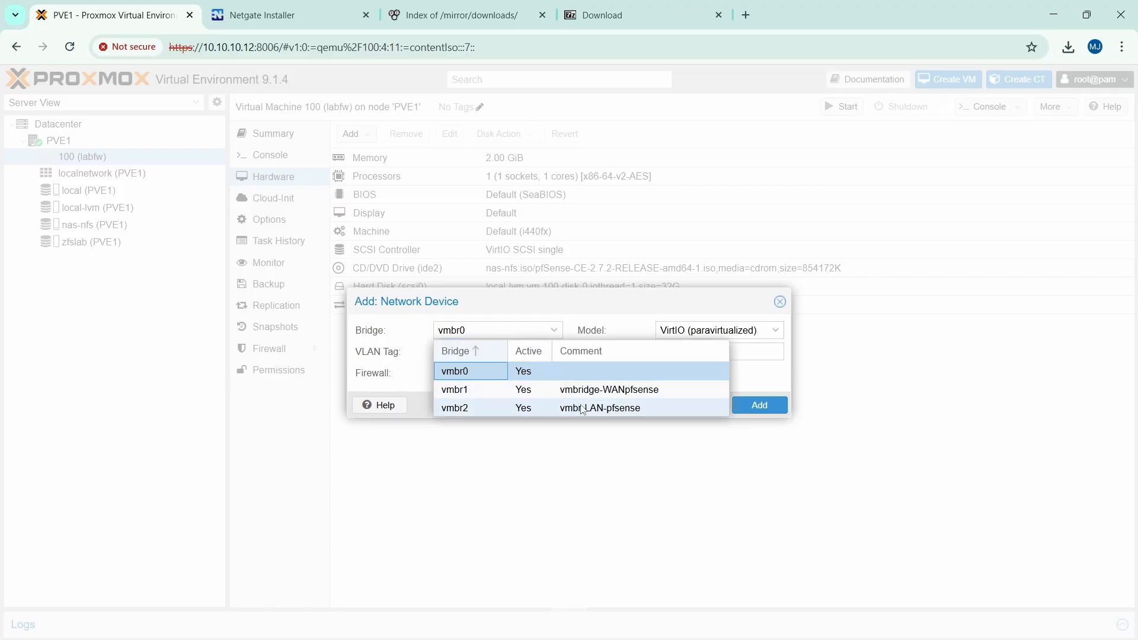
left_click(458, 409)
left_click(775, 330)
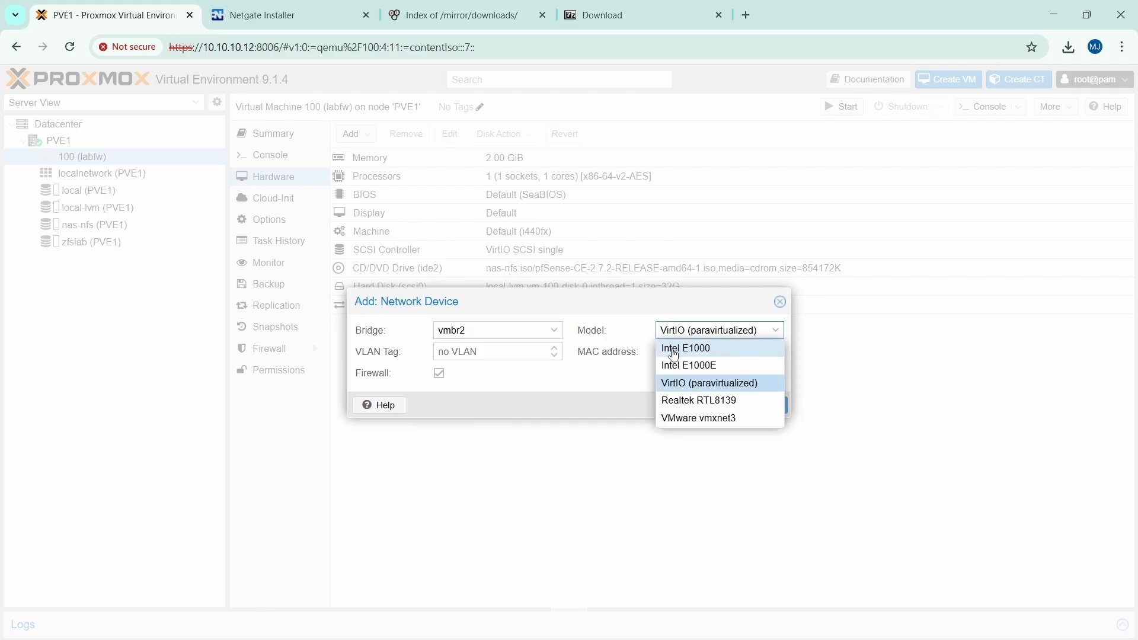
left_click(674, 349)
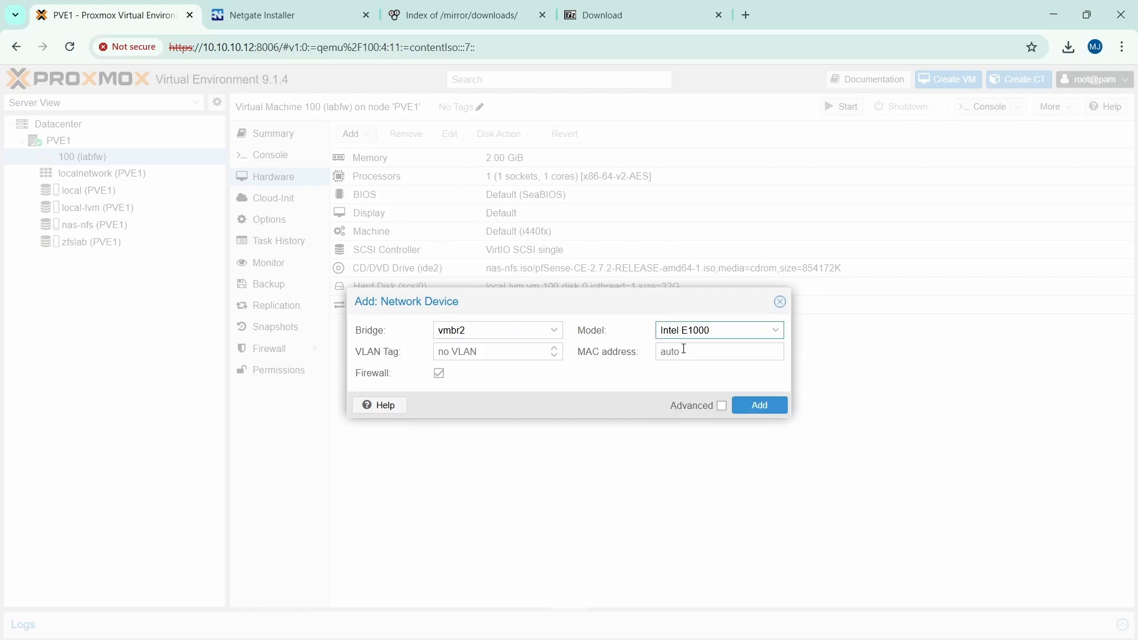
left_click(751, 409)
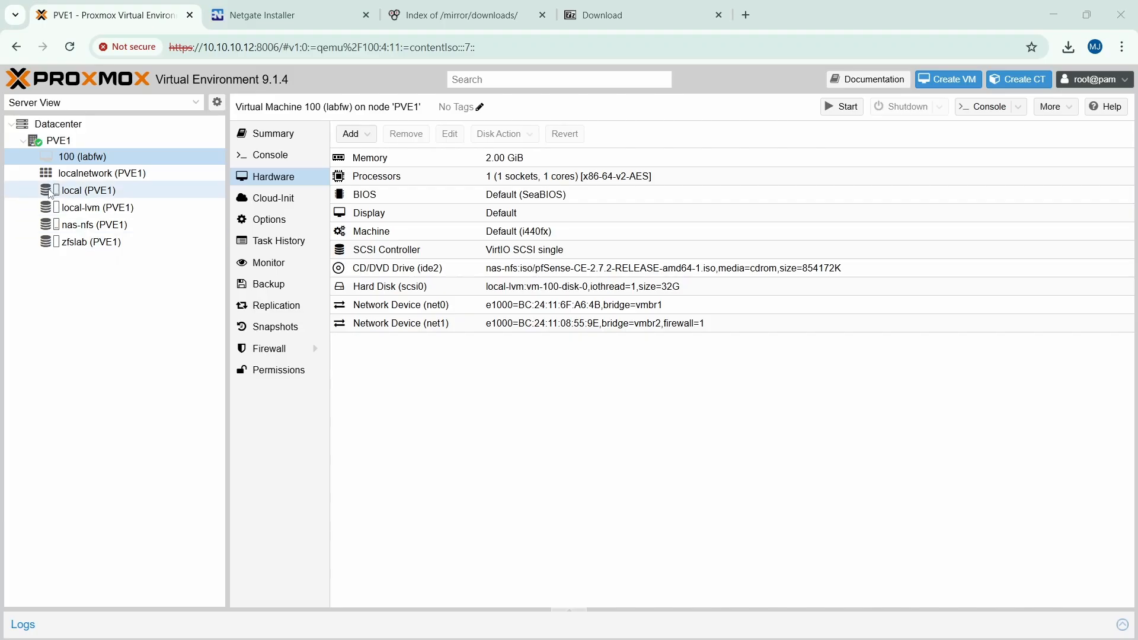
Start labfw from its console, accept the pfSense copyright notice and choose to install pfSense
left_click(260, 155)
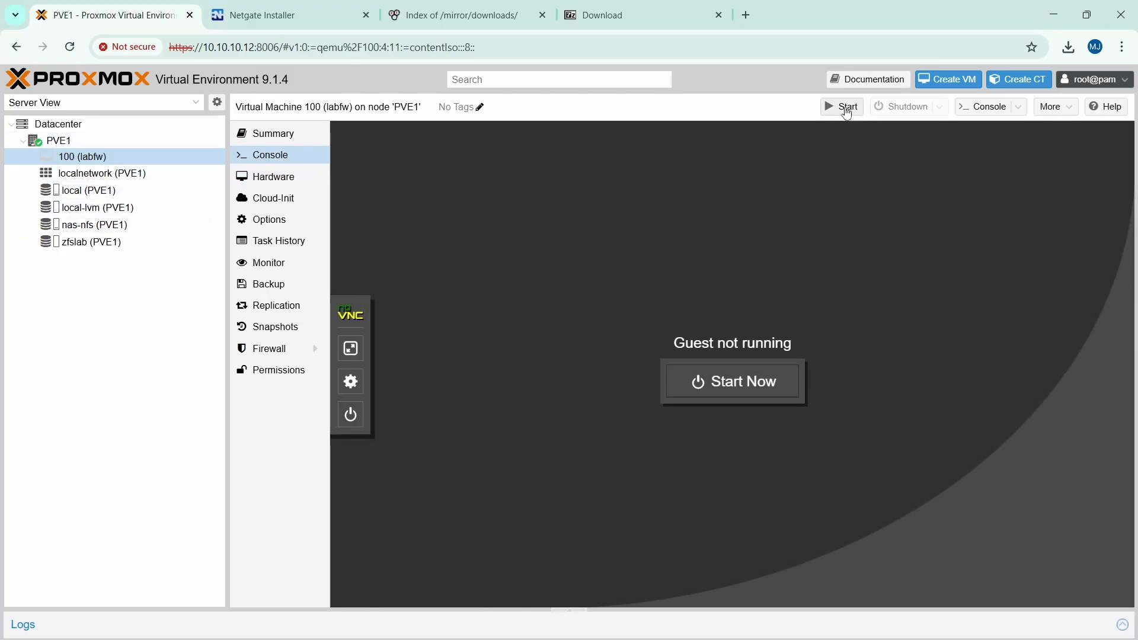
left_click(847, 112)
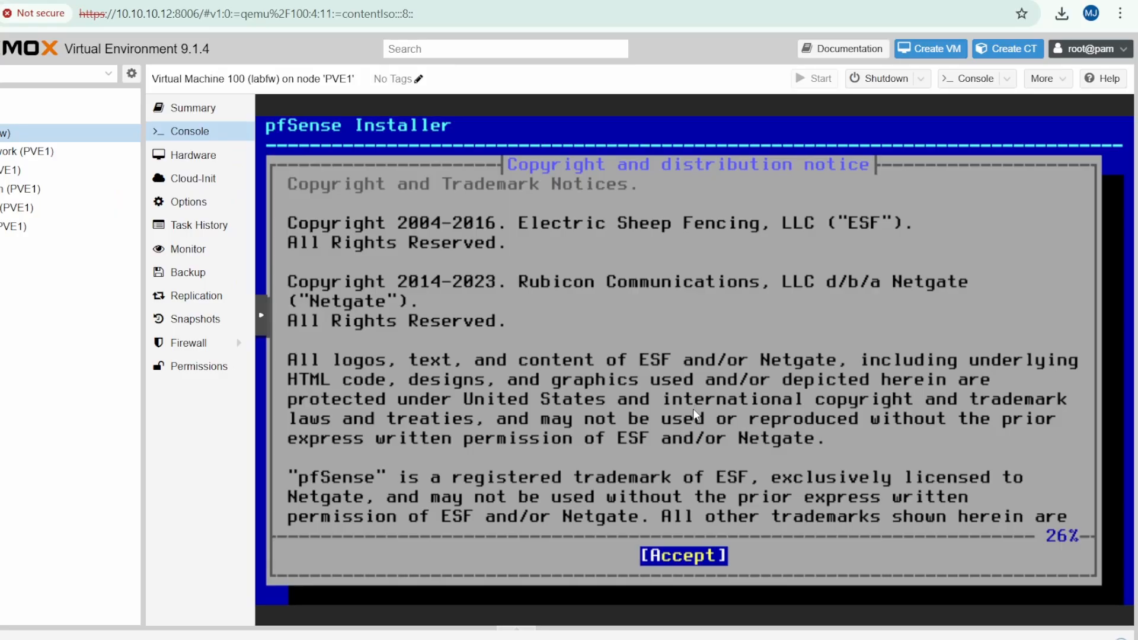
key("Return")
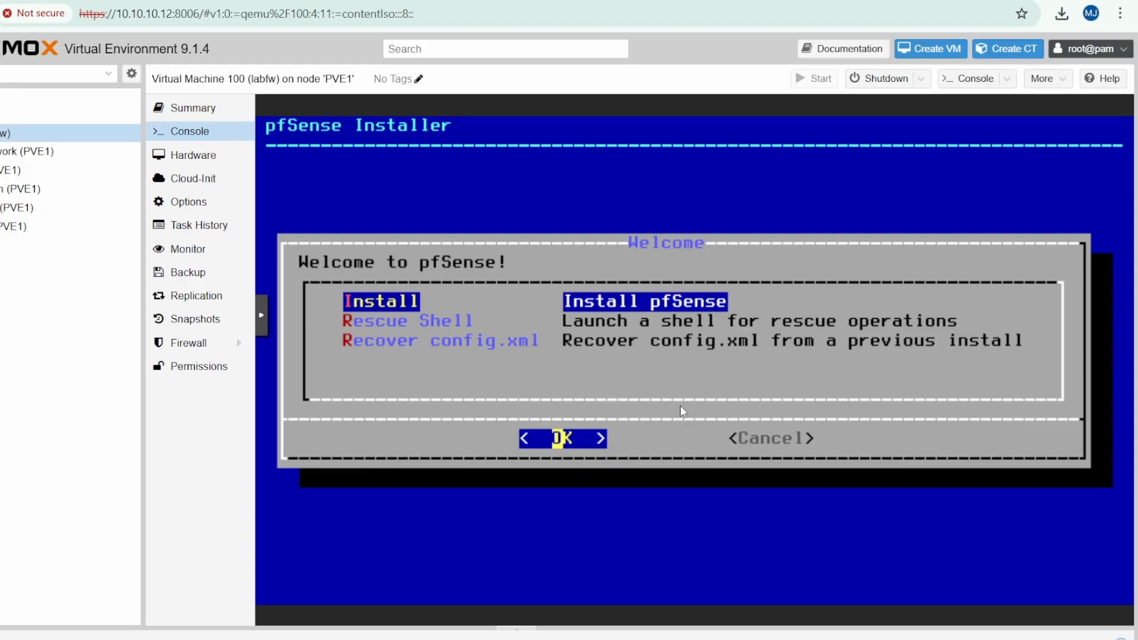
key("Return")
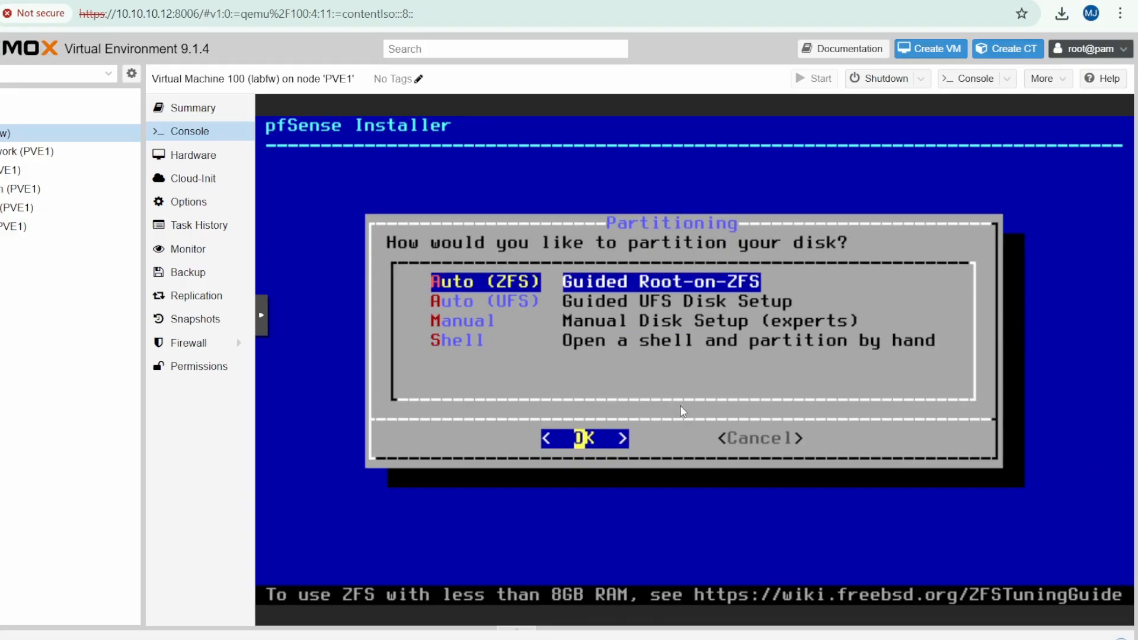
Install pfSense using Auto (ZFS) with a stripe pool on disk da0, confirm erasing the disk and reboot into the installed system
key("Return")
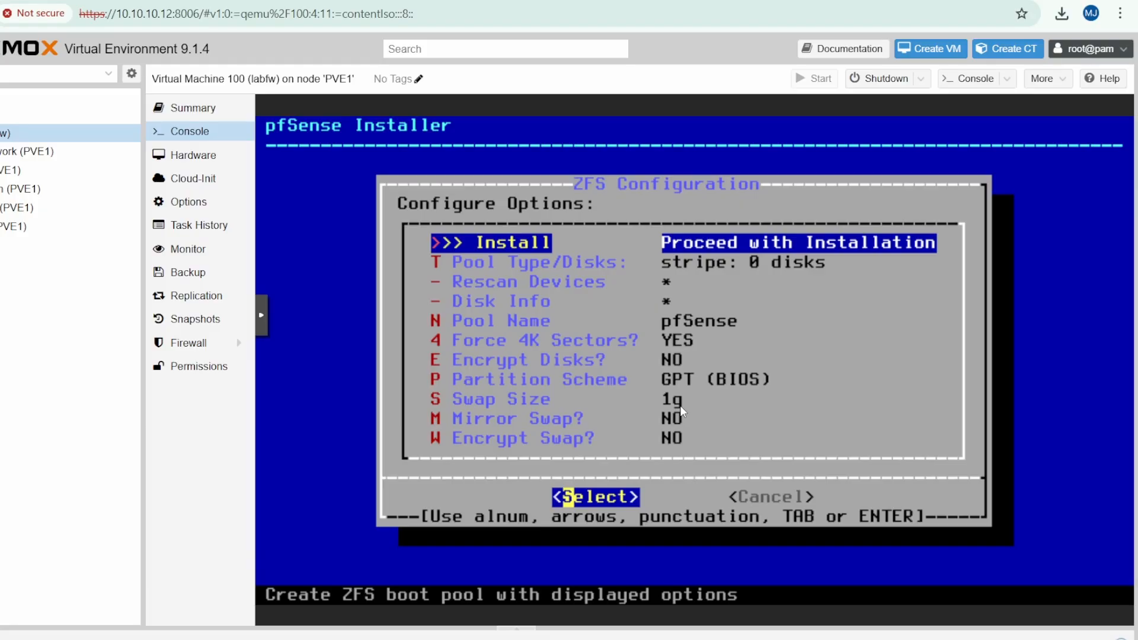
key("Down")
key("Return")
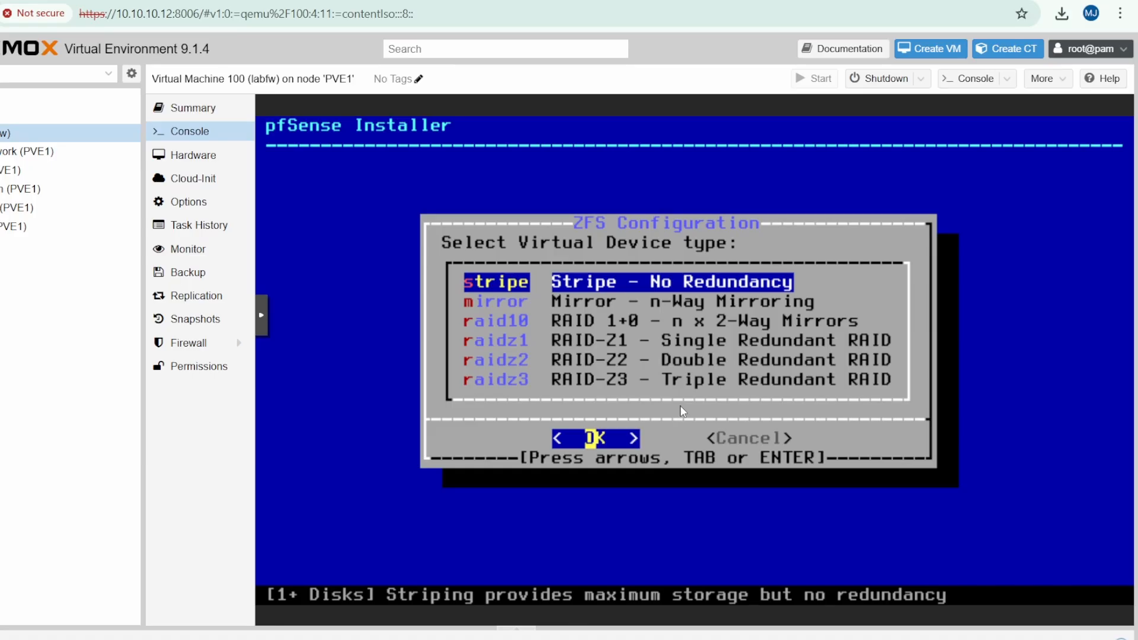
key("Return")
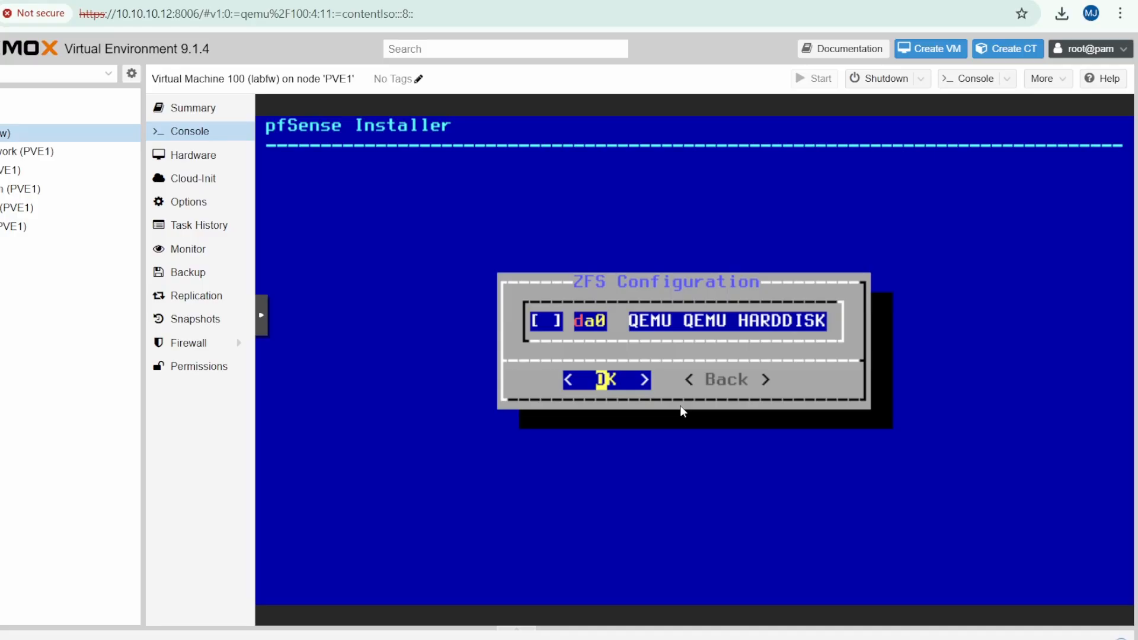
key("Return")
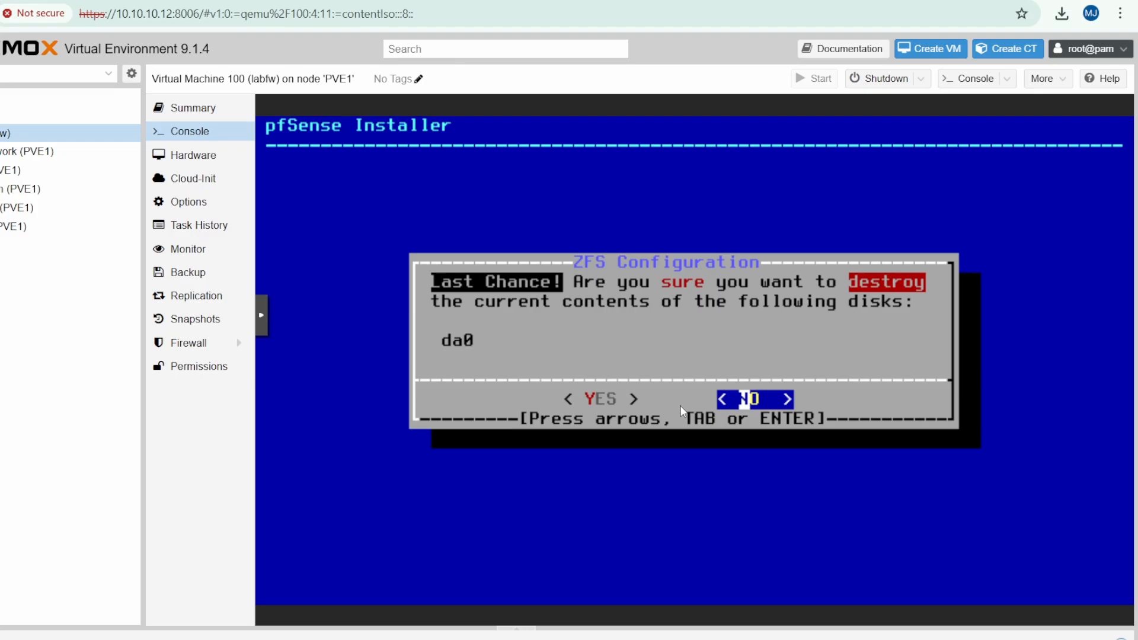
key("Left")
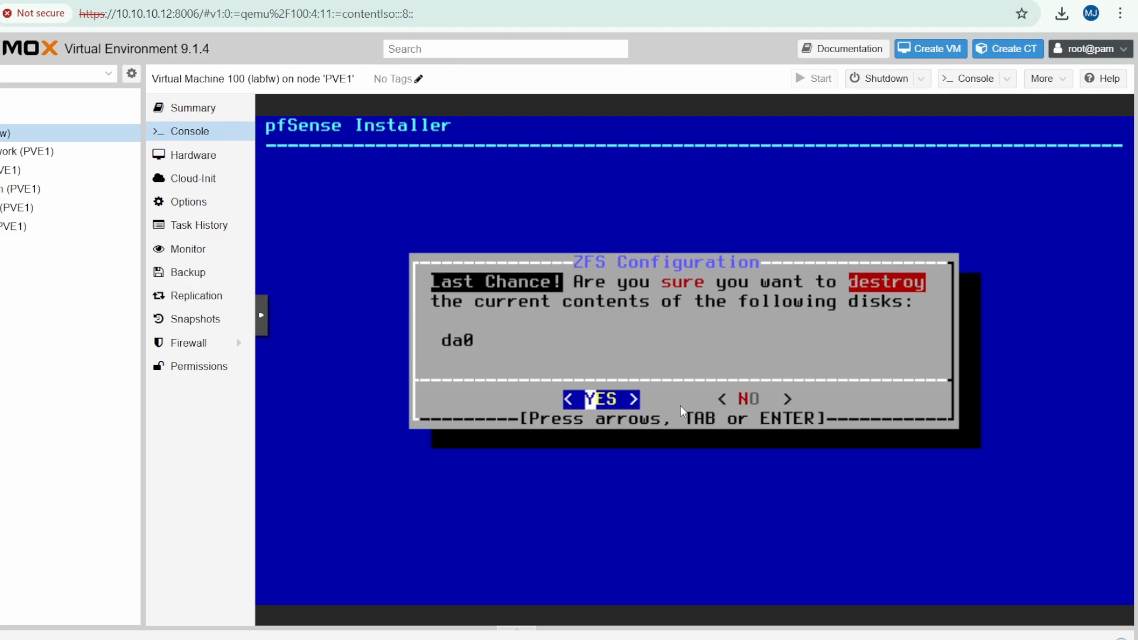
key("Return")
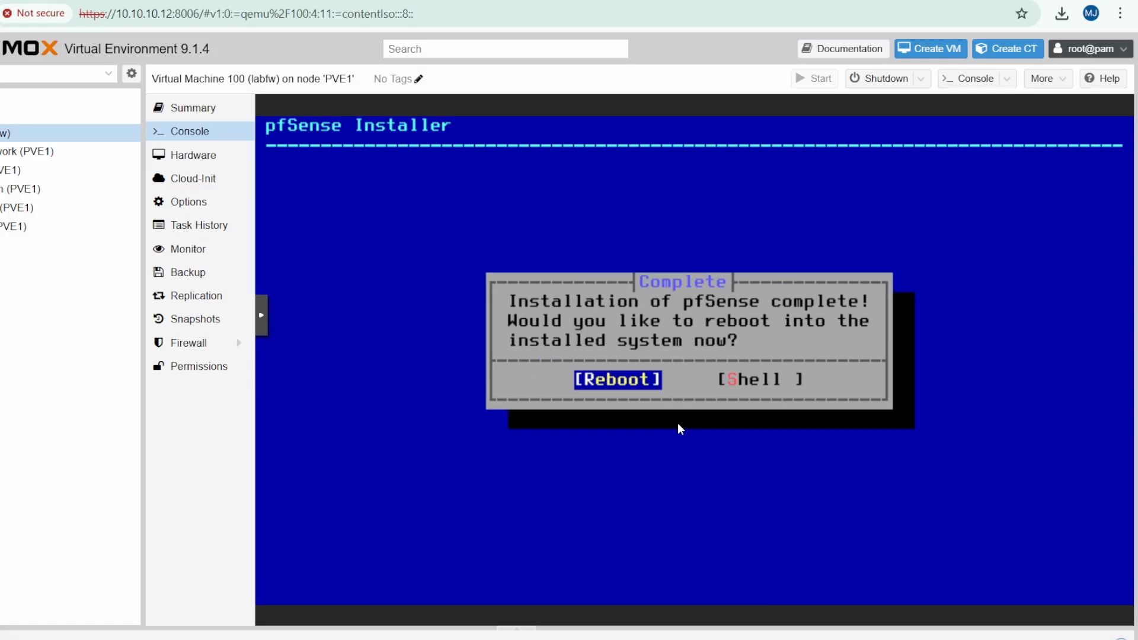
key("Return")
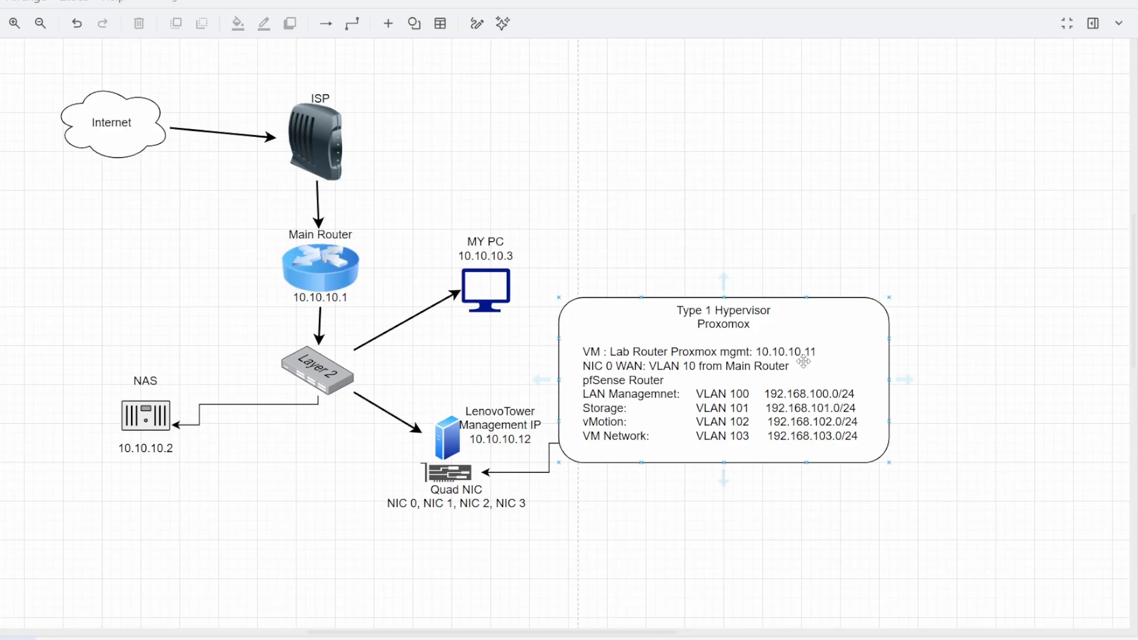
left_click(496, 436)
left_click_drag(528, 634, 674, 5)
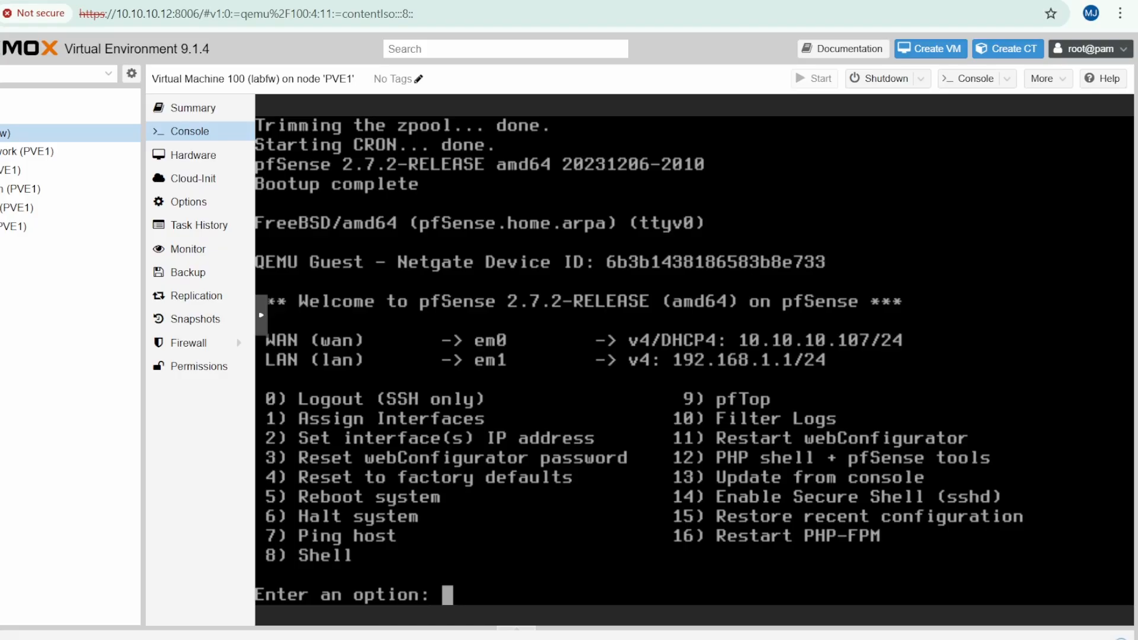
Reboot pfSense normally from its console using option 5 and confirm with y
type("5")
key("Return")
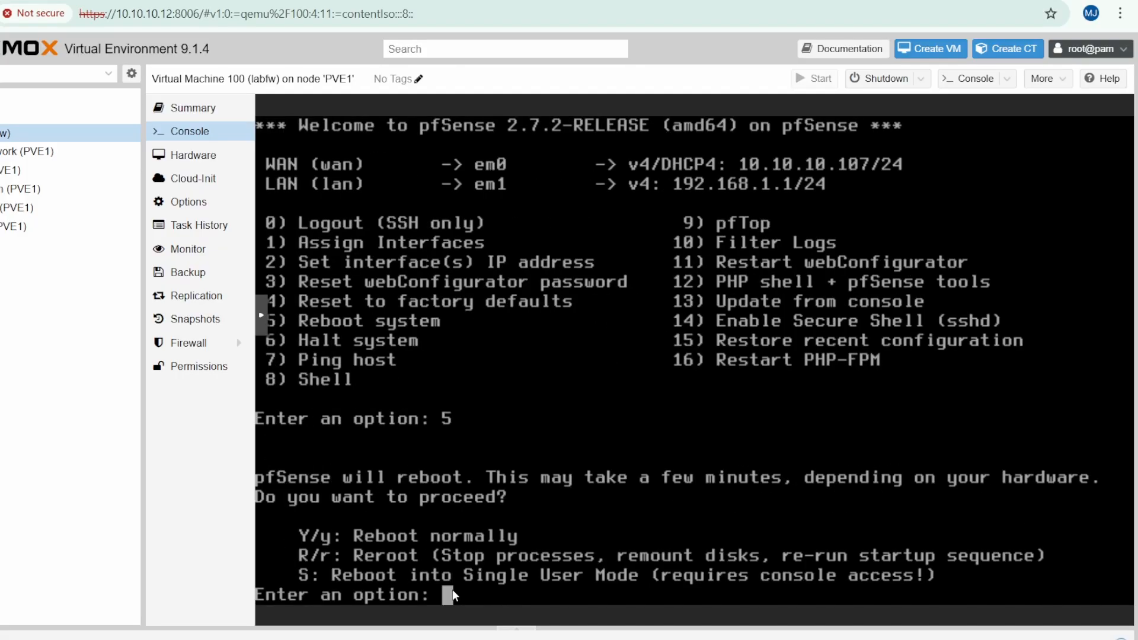
type("y")
key("Return")
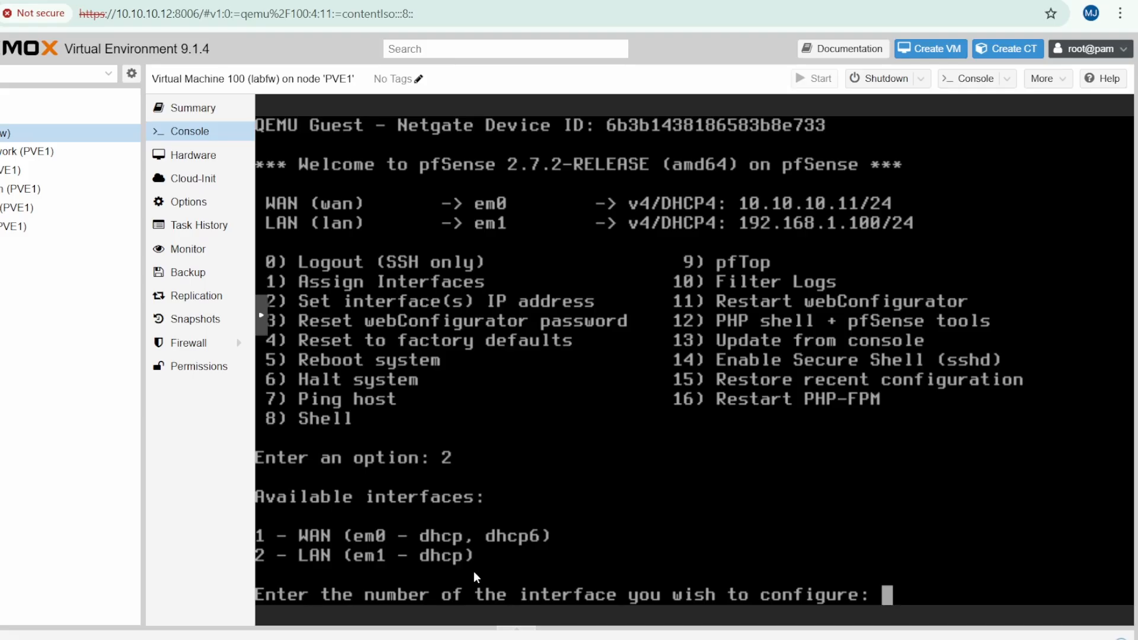
Give the LAN interface (2) the static IPv4 address 192.168.100.1 with a 24-bit subnet, declining DHCP
type("2")
key("Return")
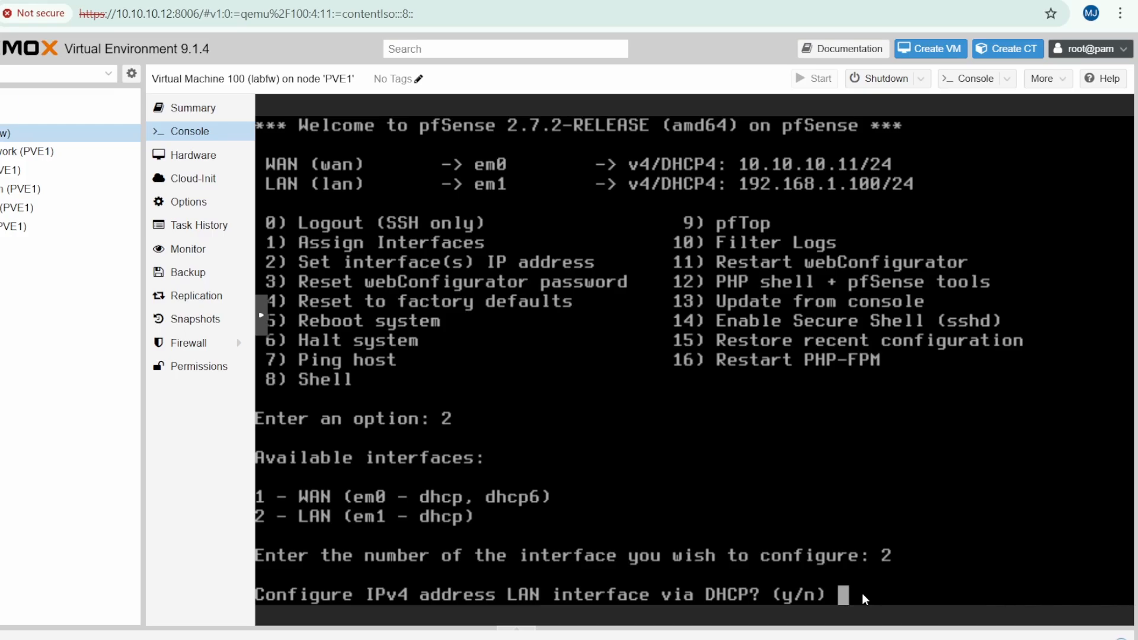
type("n")
key("Return")
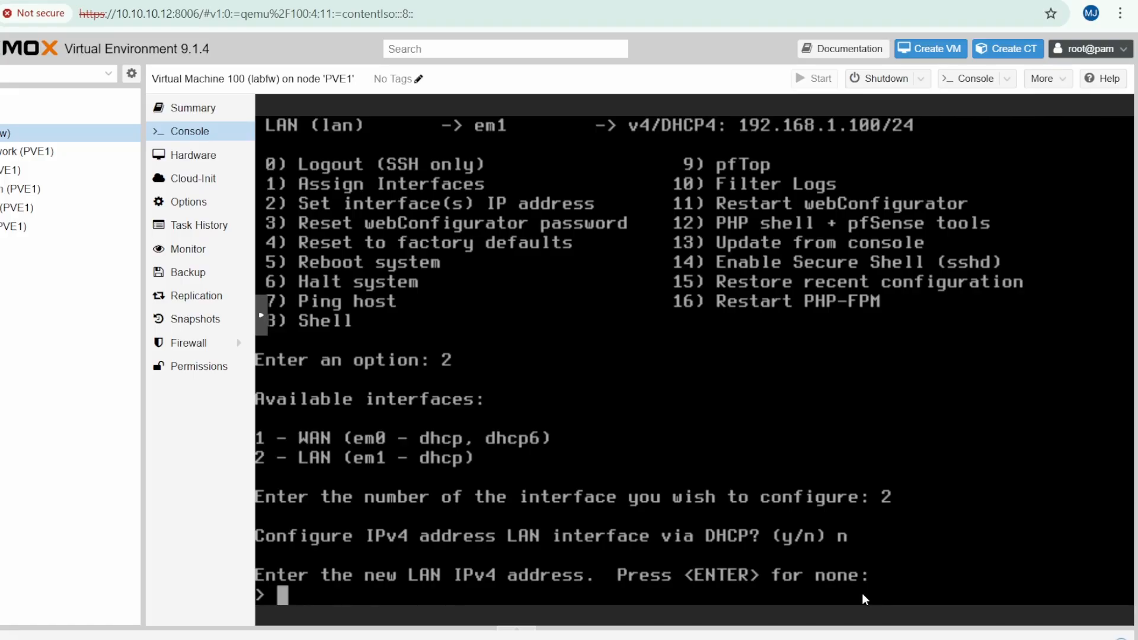
type("192.16")
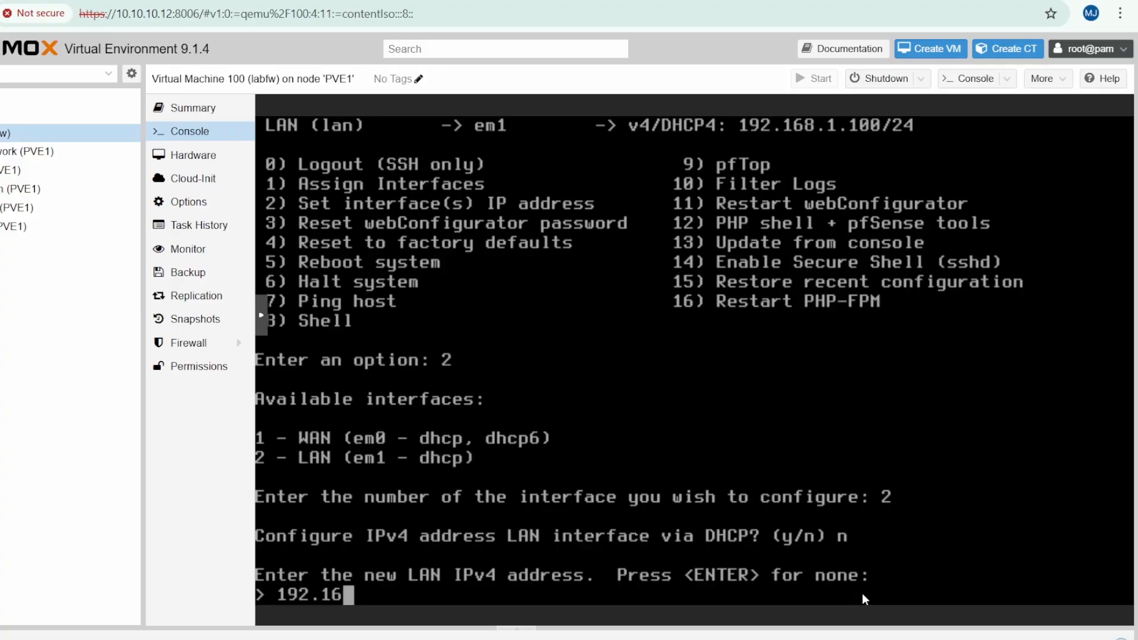
type("8.10")
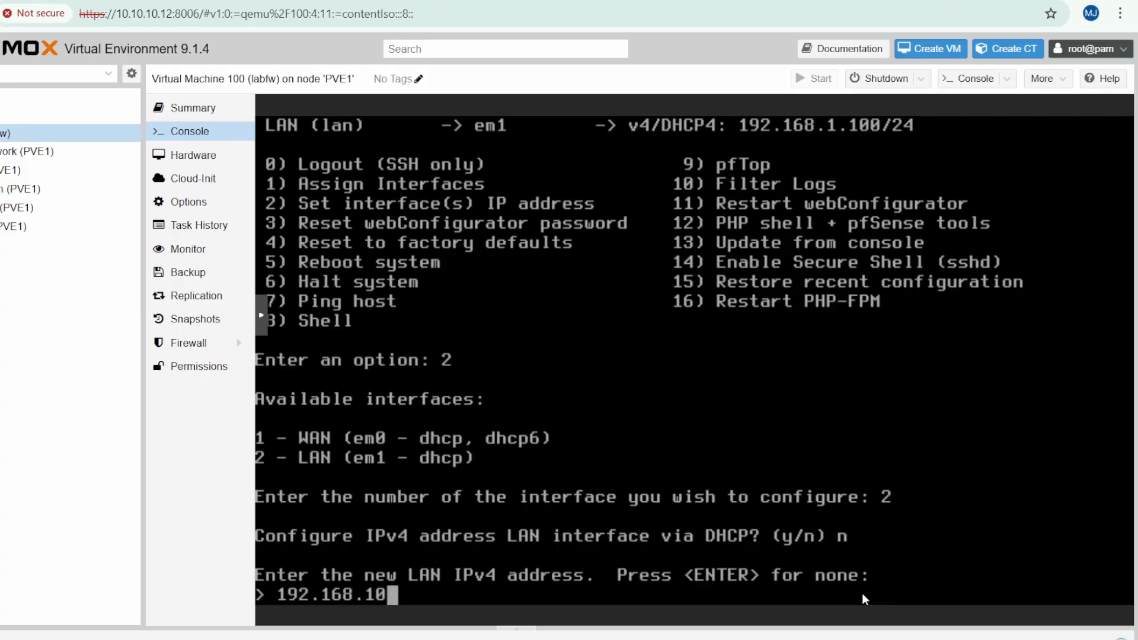
type("0.1")
key("Return")
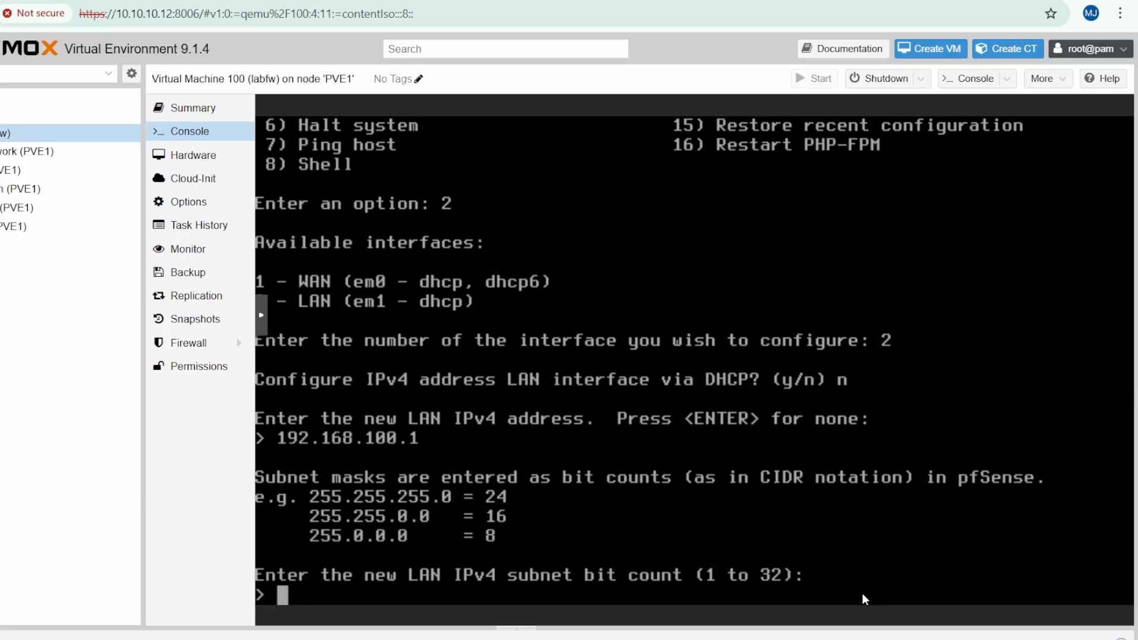
type("24")
key("Return")
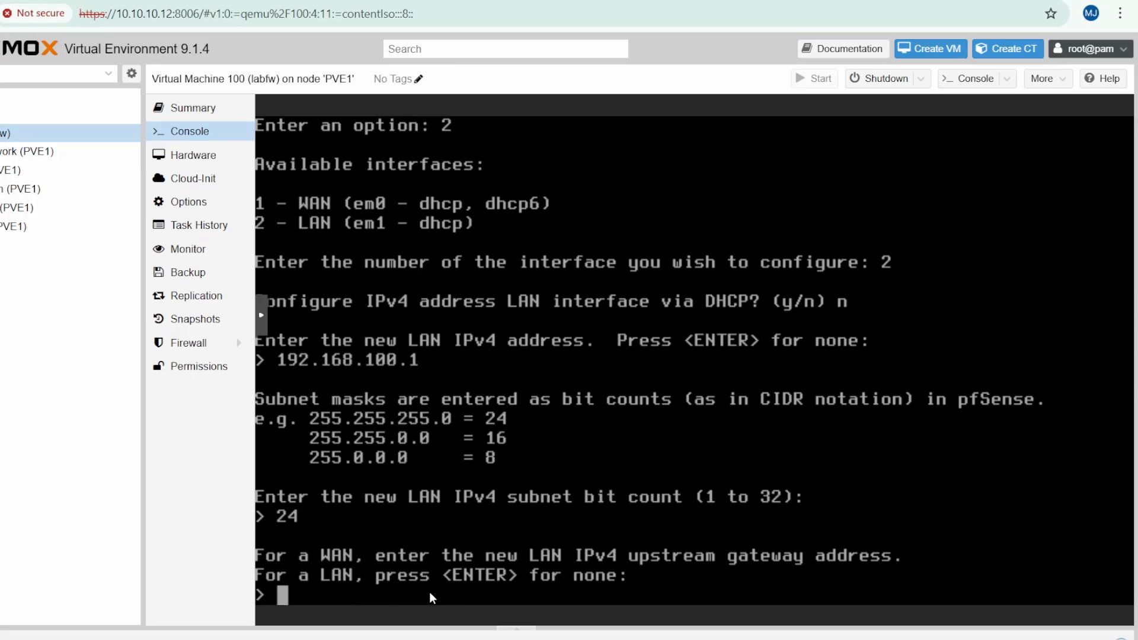
Finish the LAN setup with no upstream gateway, IPv6 via DHCP6, no LAN DHCP server and no reversion to HTTP
key("Return")
type("y")
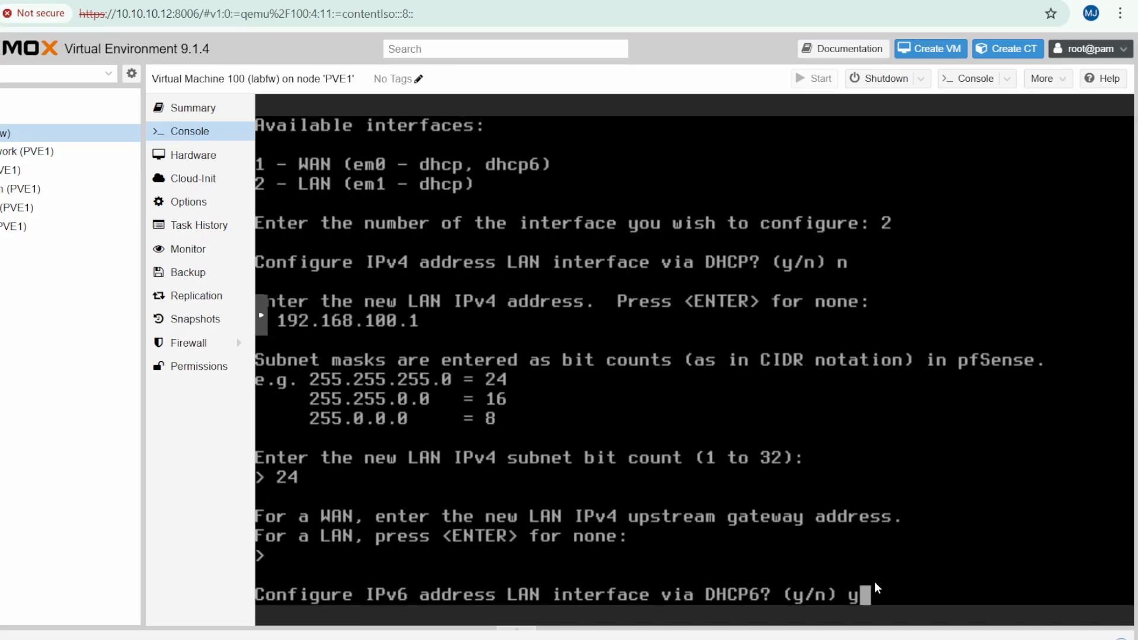
key("Return")
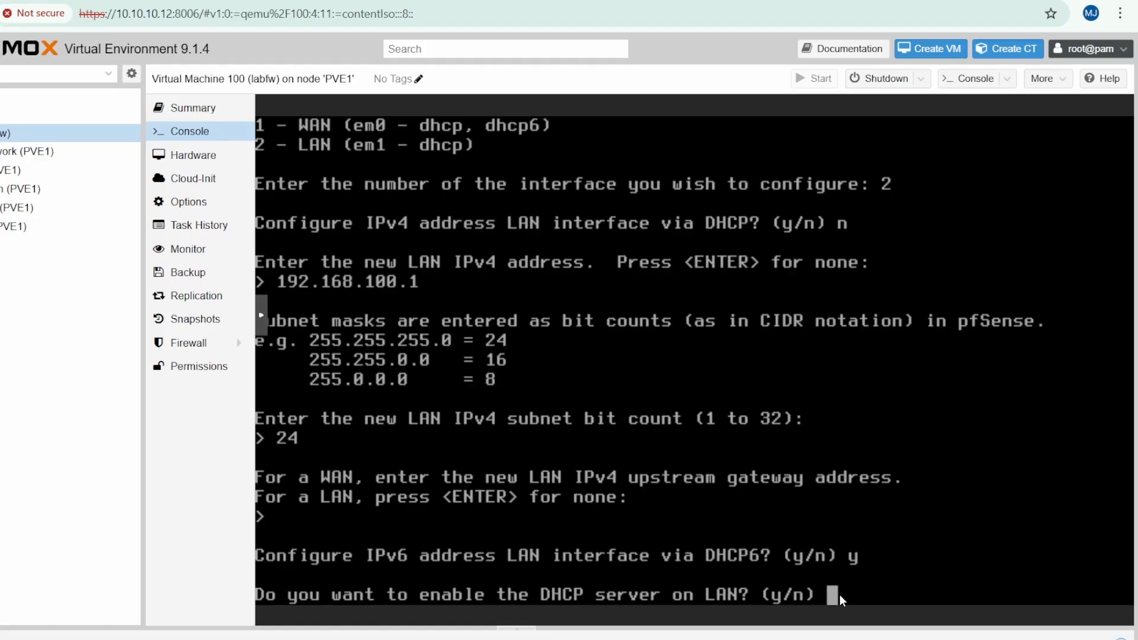
type("n")
key("Return")
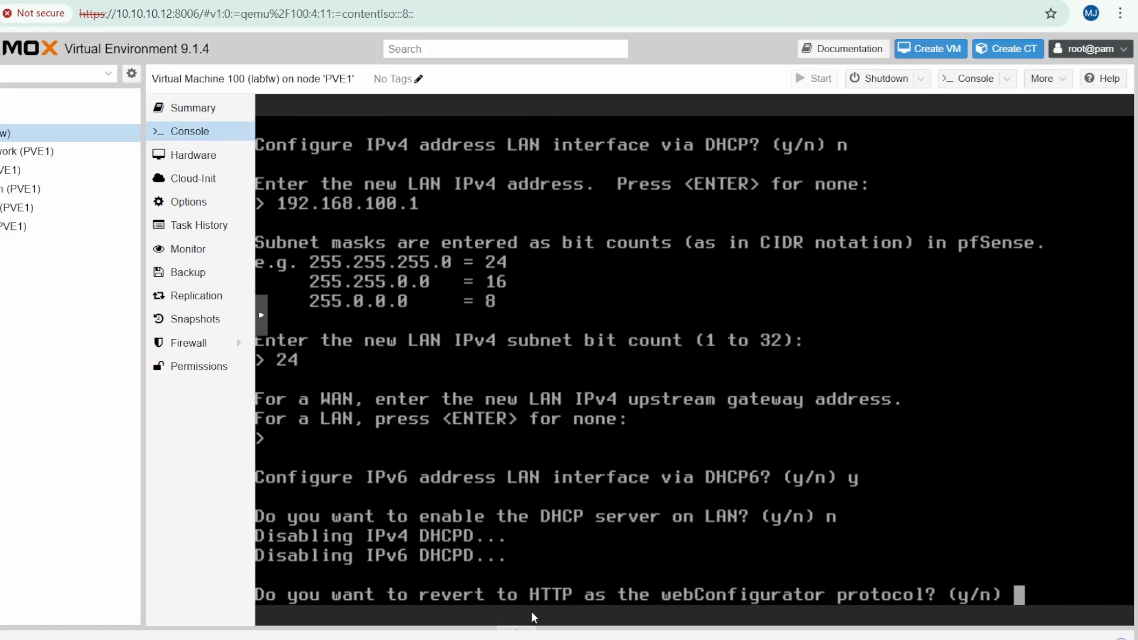
type("n")
key("Return")
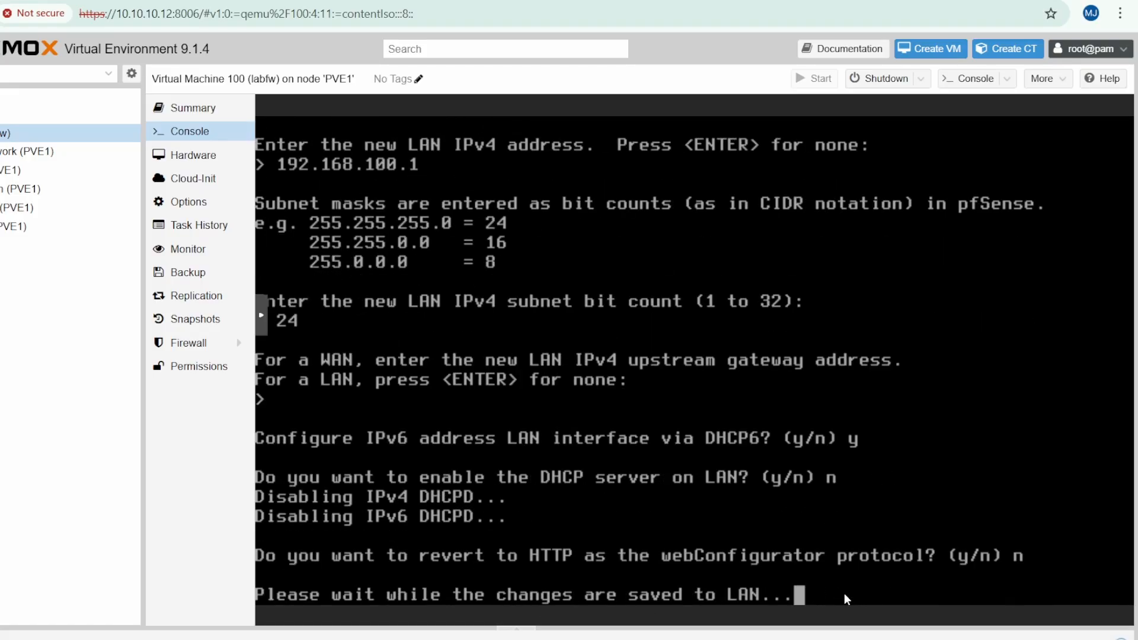
key("Return")
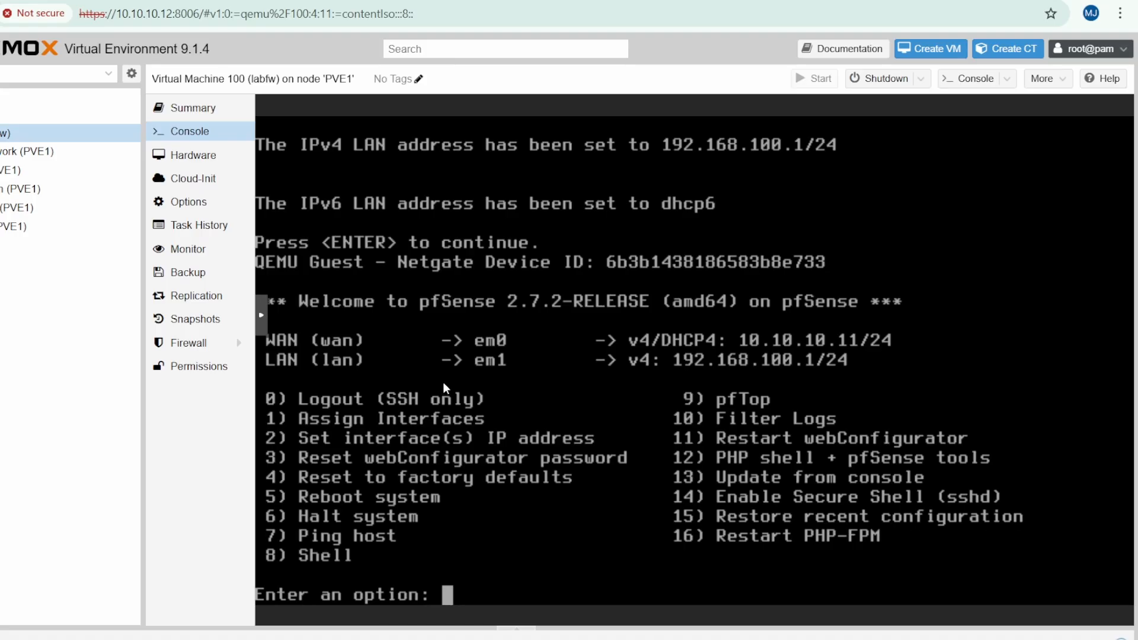
Sign in to the pfSense web interface at 10.10.10.11 as admin with the account password
left_click(499, 302)
type("ad")
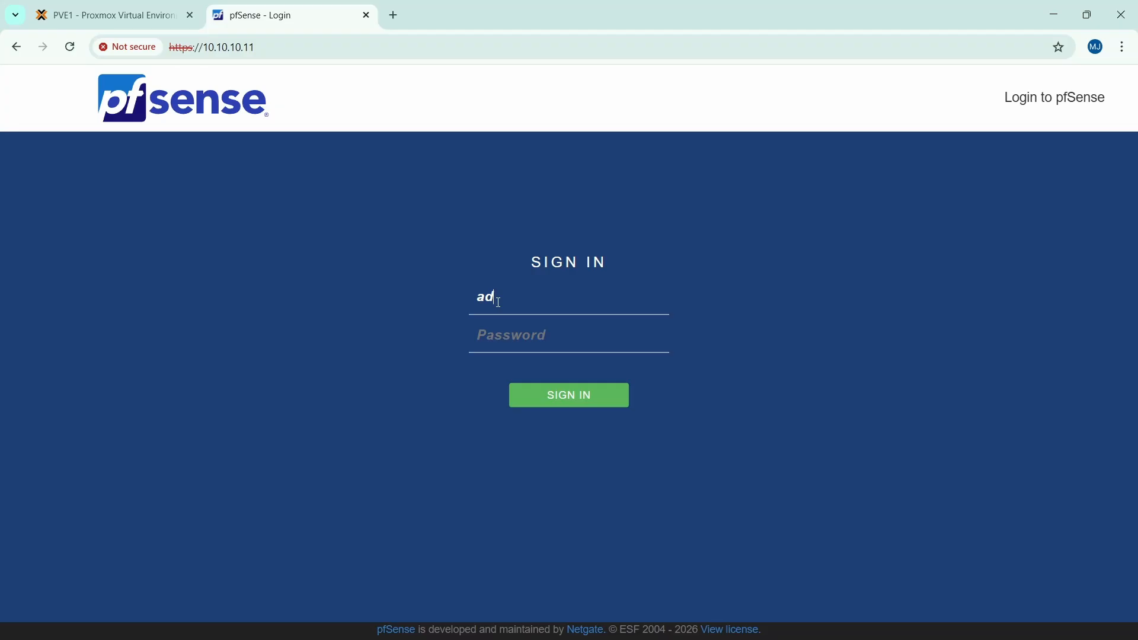
type("min")
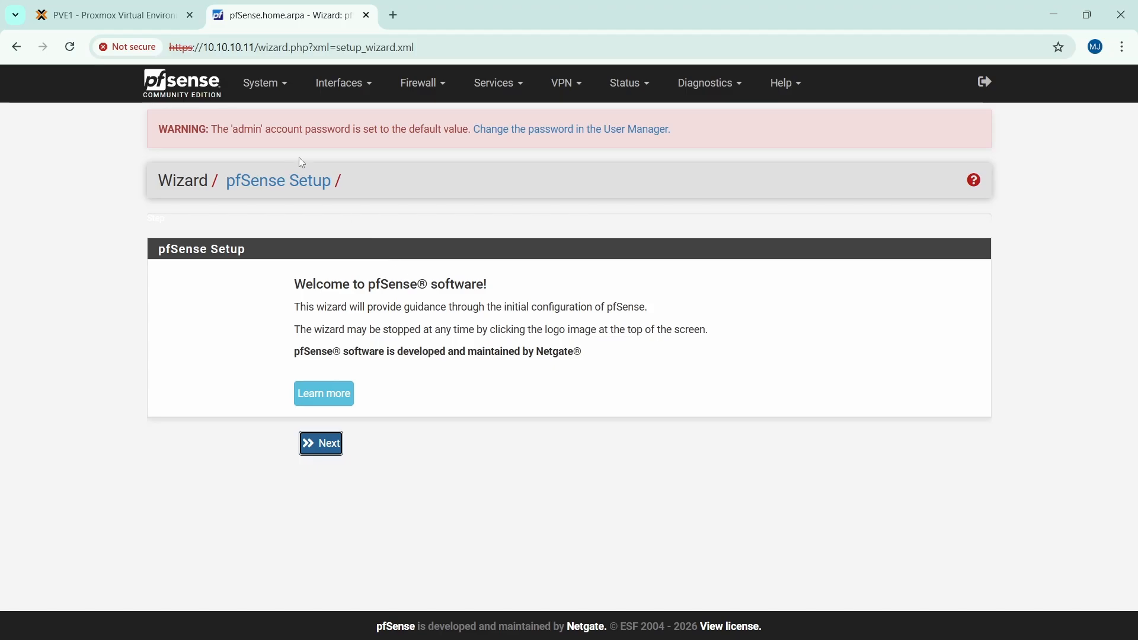
Start the pfSense setup wizard and set the hostname to labfw, keeping the home.arpa domain
left_click(322, 445)
type("labfw")
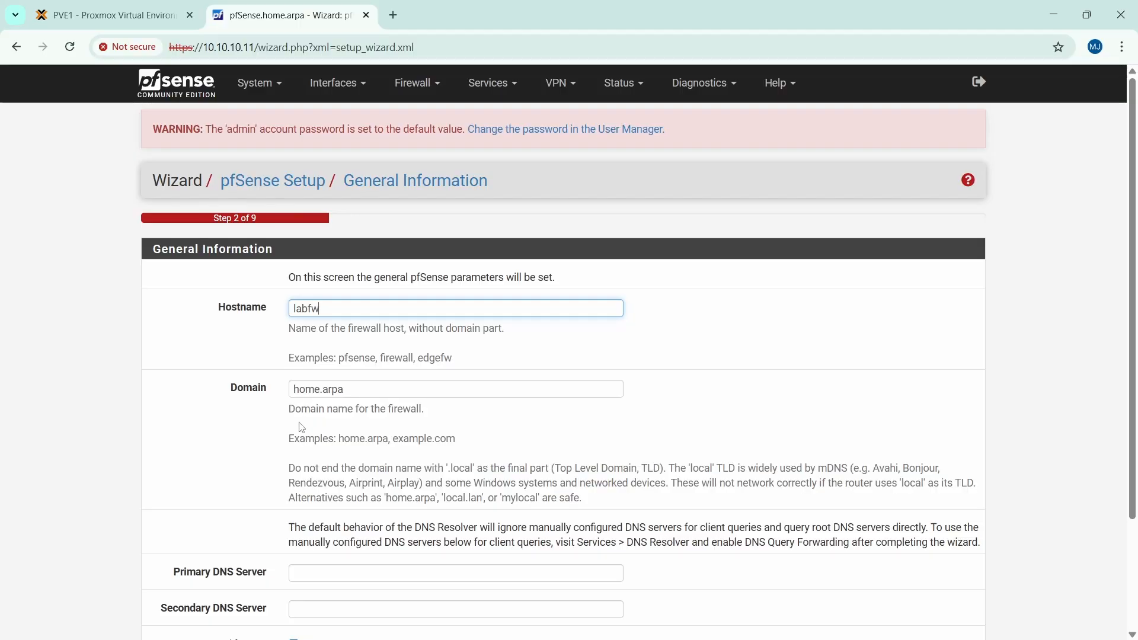
scroll(232, 466, "down", 3)
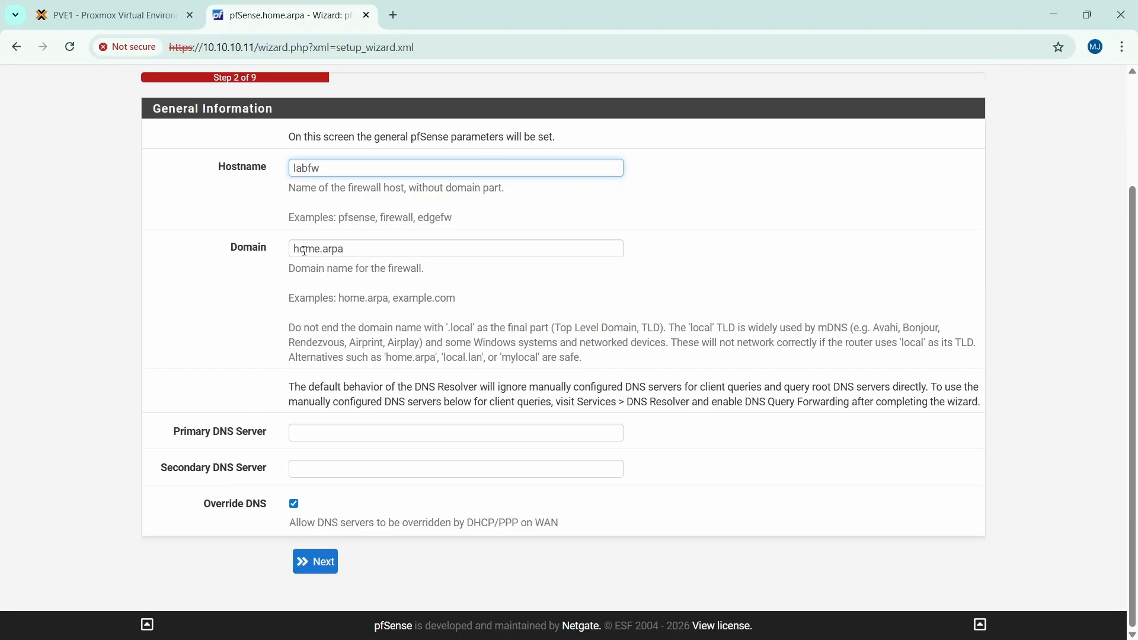
left_click(316, 561)
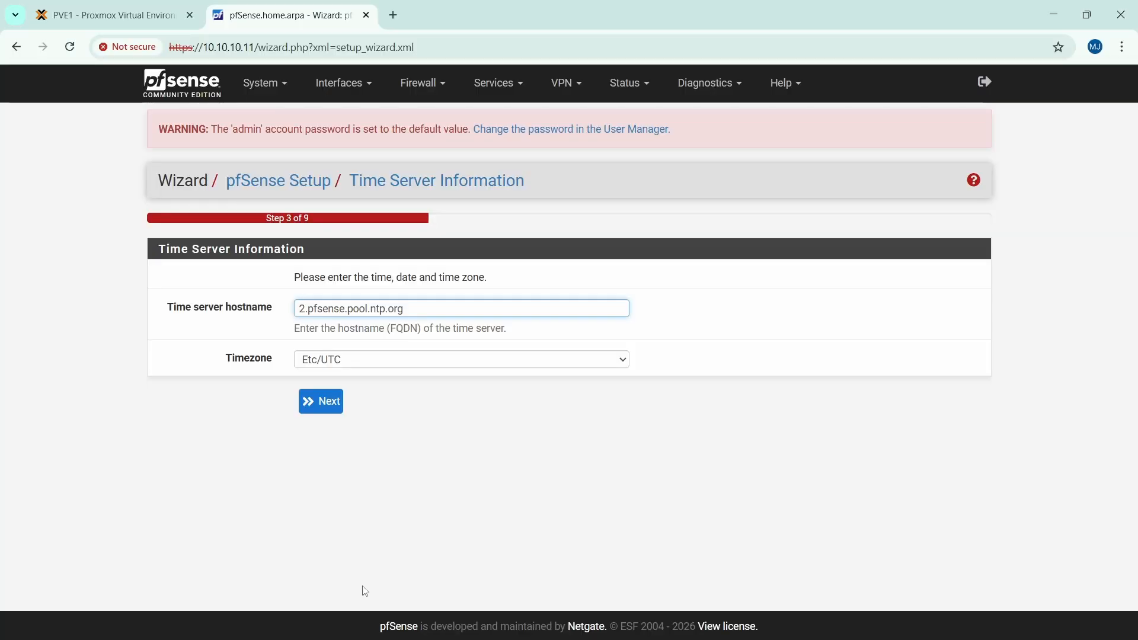
Set the timezone to America/Toronto, keeping the default time server, and continue the wizard
left_click(374, 360)
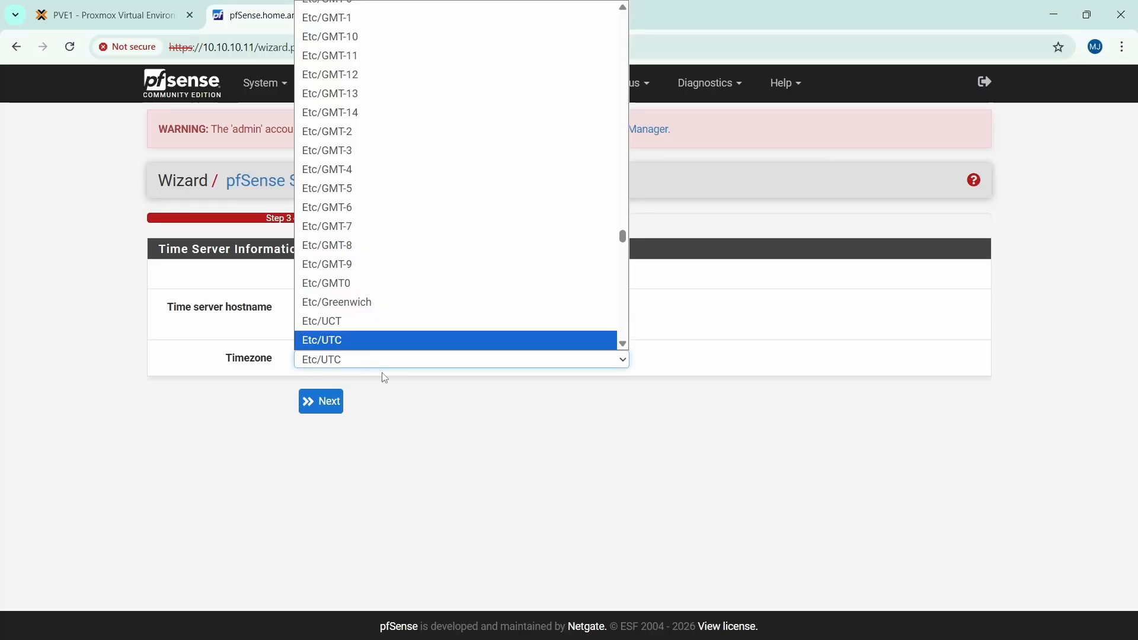
scroll(458, 218, "up", 20)
scroll(458, 221, "down", 5)
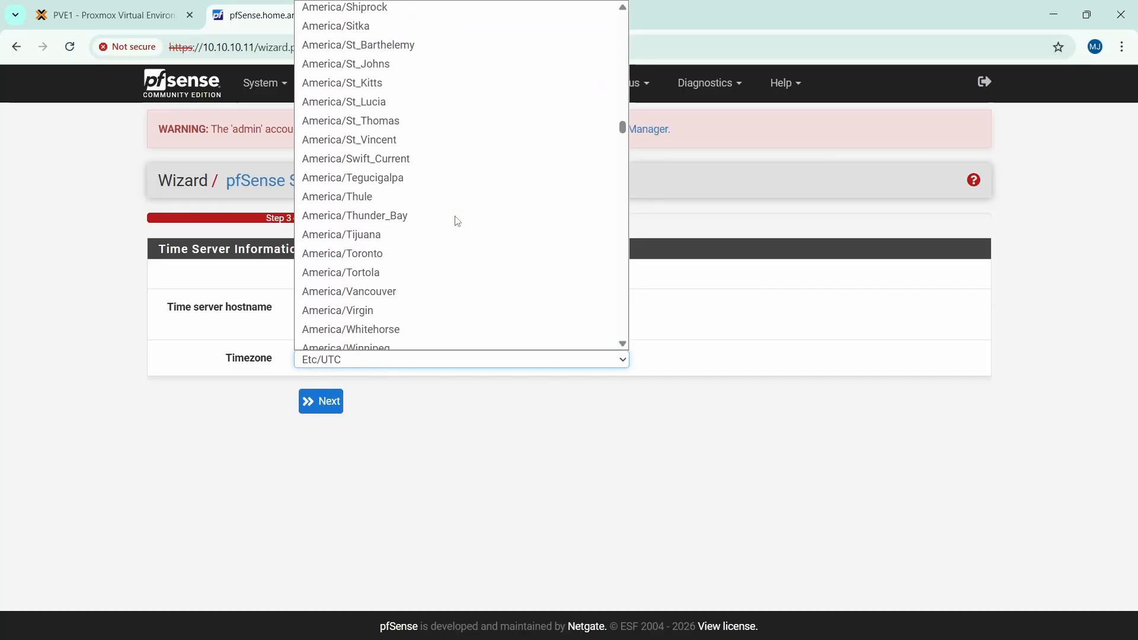
left_click(367, 228)
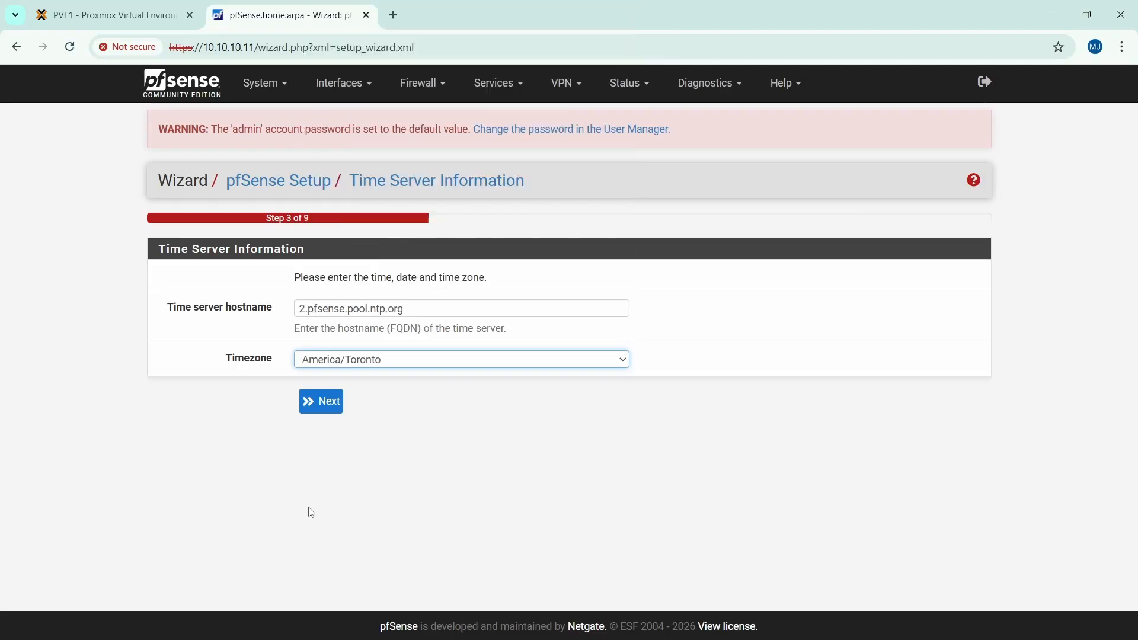
left_click(319, 402)
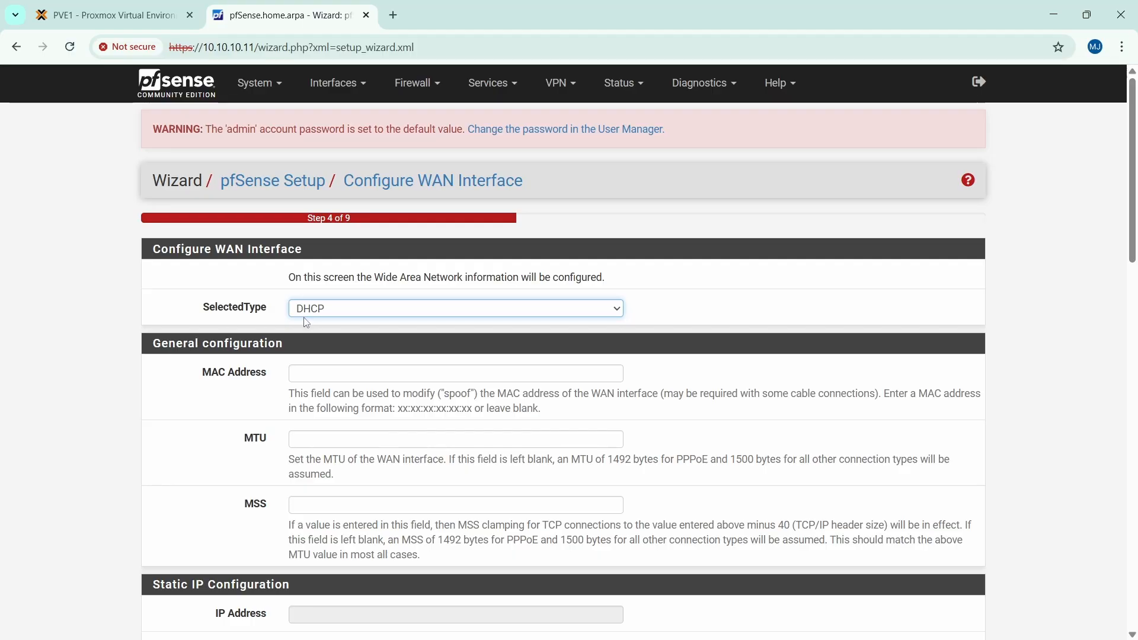
Keep the WAN on DHCP and the LAN at 192.168.100.1 with mask 24, and reload pfSense with the new configuration
scroll(243, 533, "down", 10)
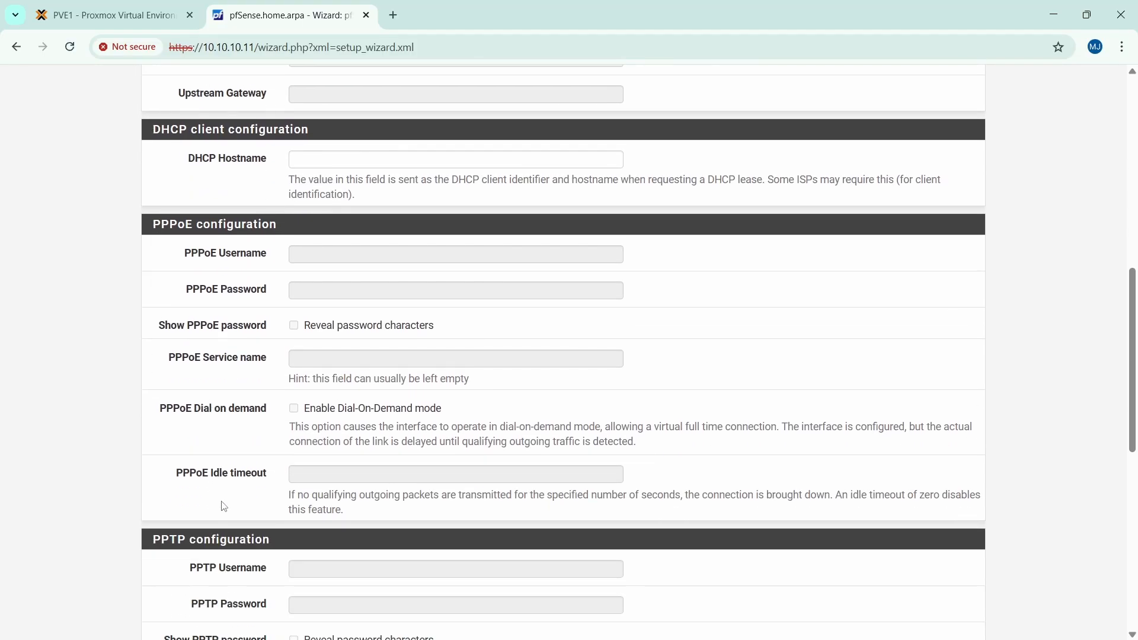
scroll(224, 507, "down", 9)
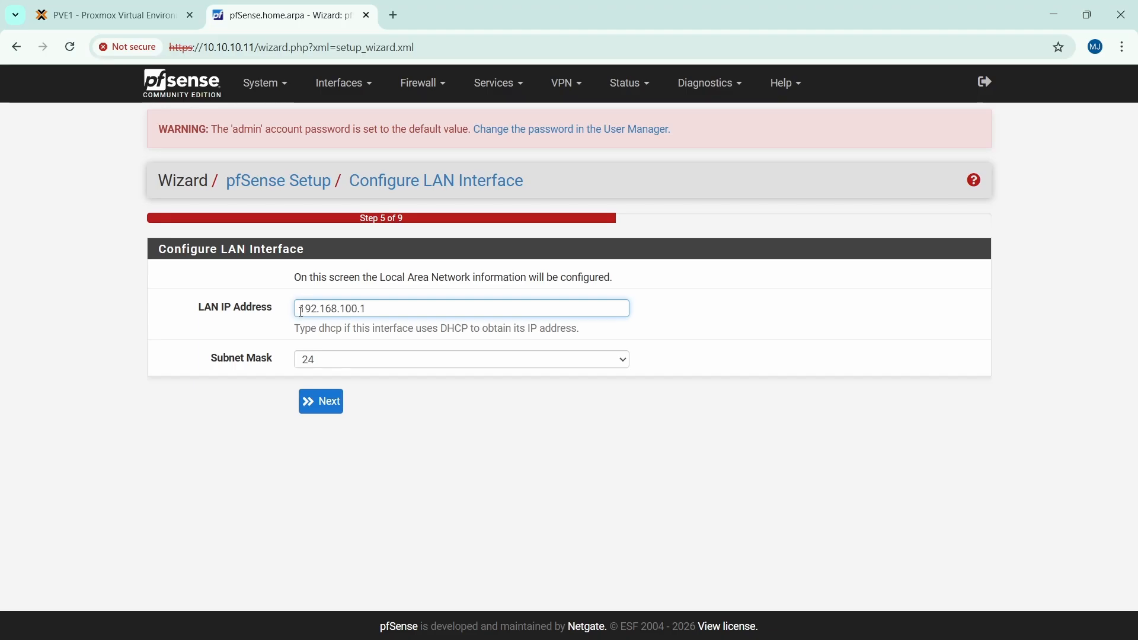
left_click_drag(301, 309, 368, 309)
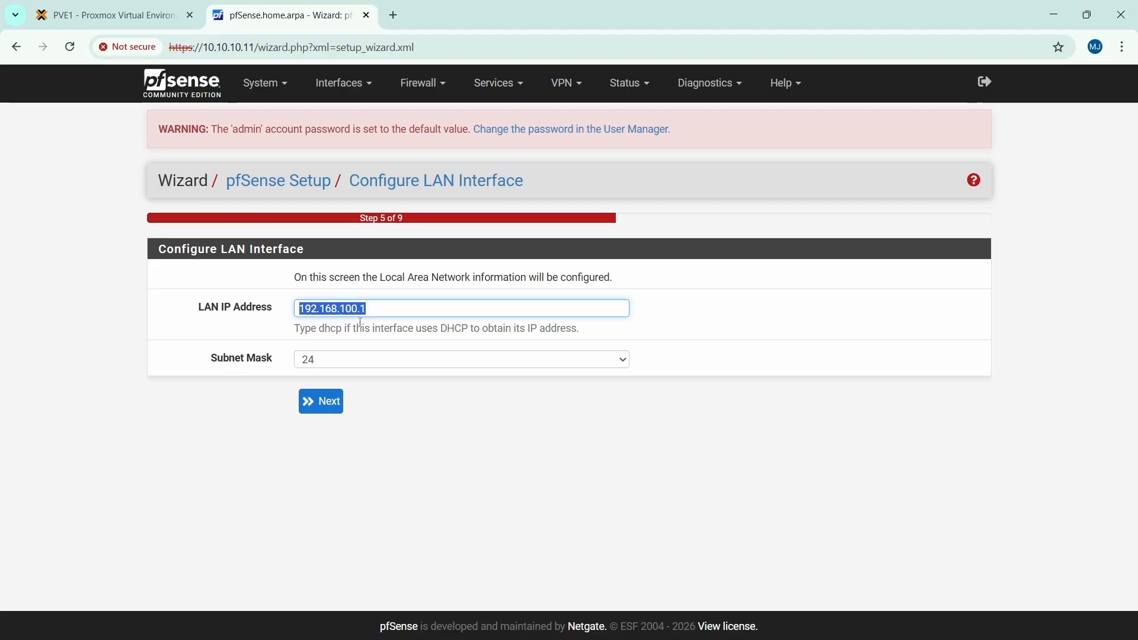
left_click(325, 406)
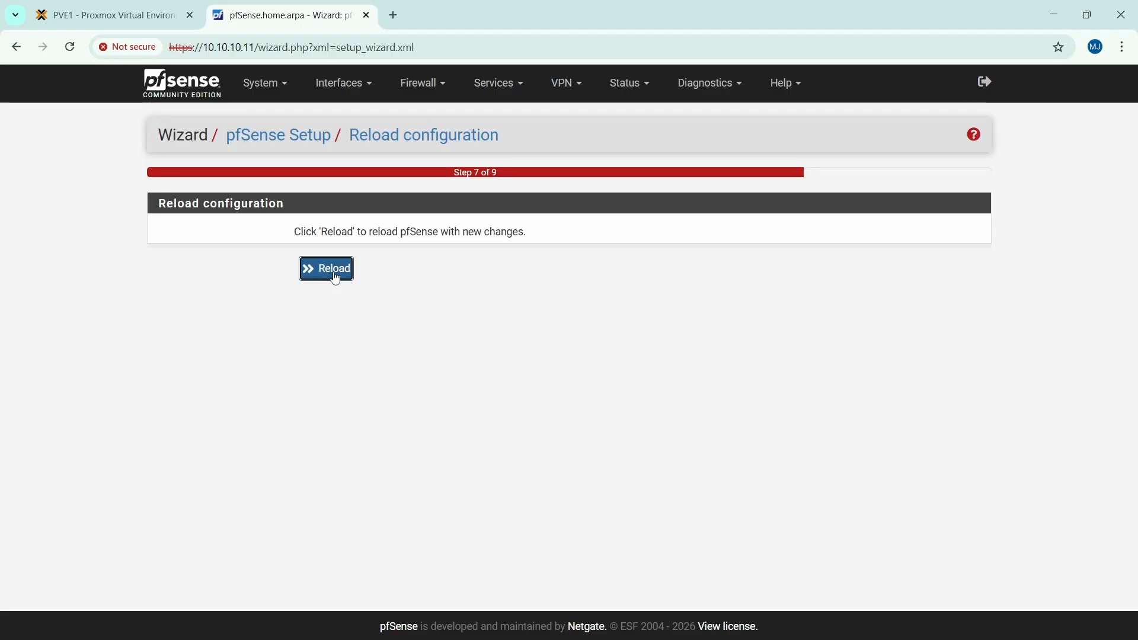
left_click(333, 271)
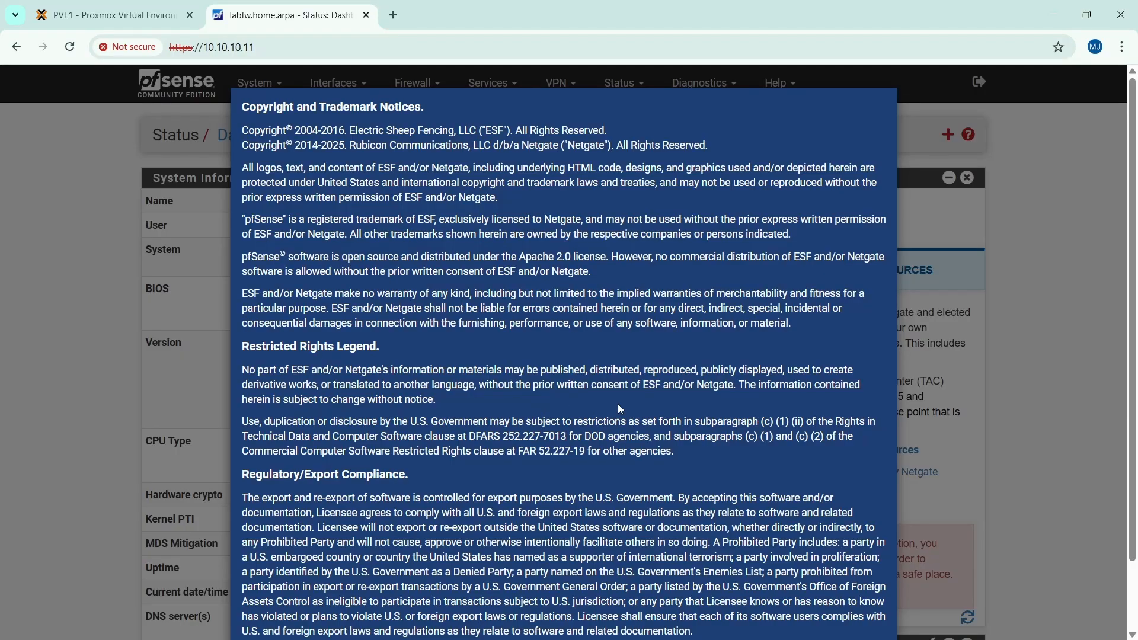
Accept the copyright and trademark notices and remove the Netgate Services And Support widget from the dashboard
scroll(617, 403, "down", 2)
left_click(864, 598)
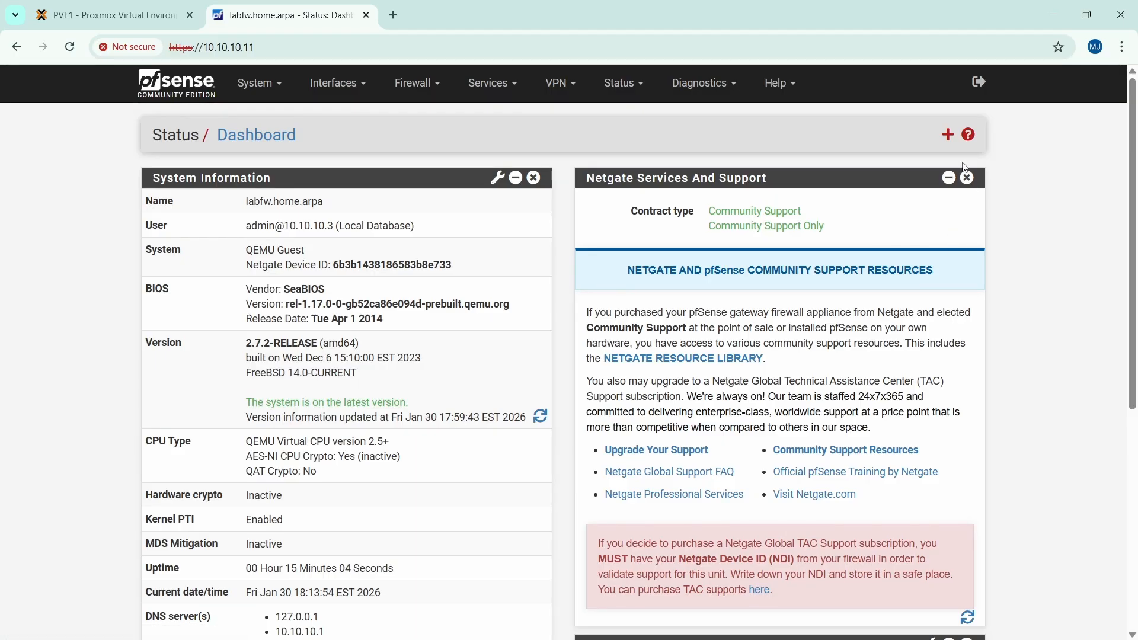
left_click(967, 177)
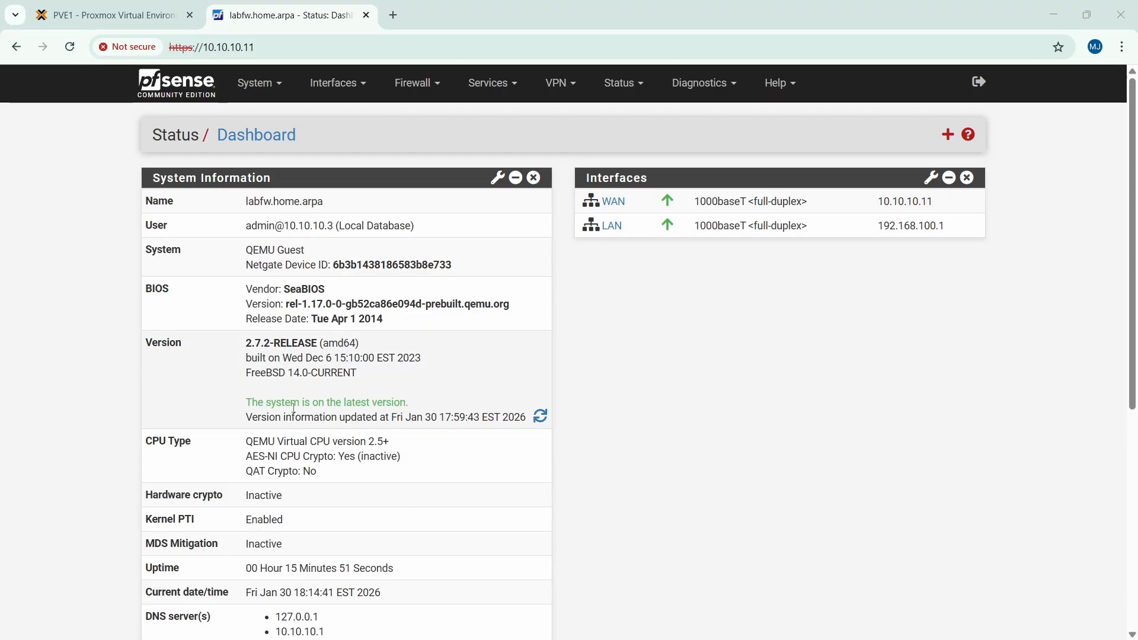
Refresh the version check, select the Current Stable Version (2.8.1) branch and confirm the system update
left_click(542, 418)
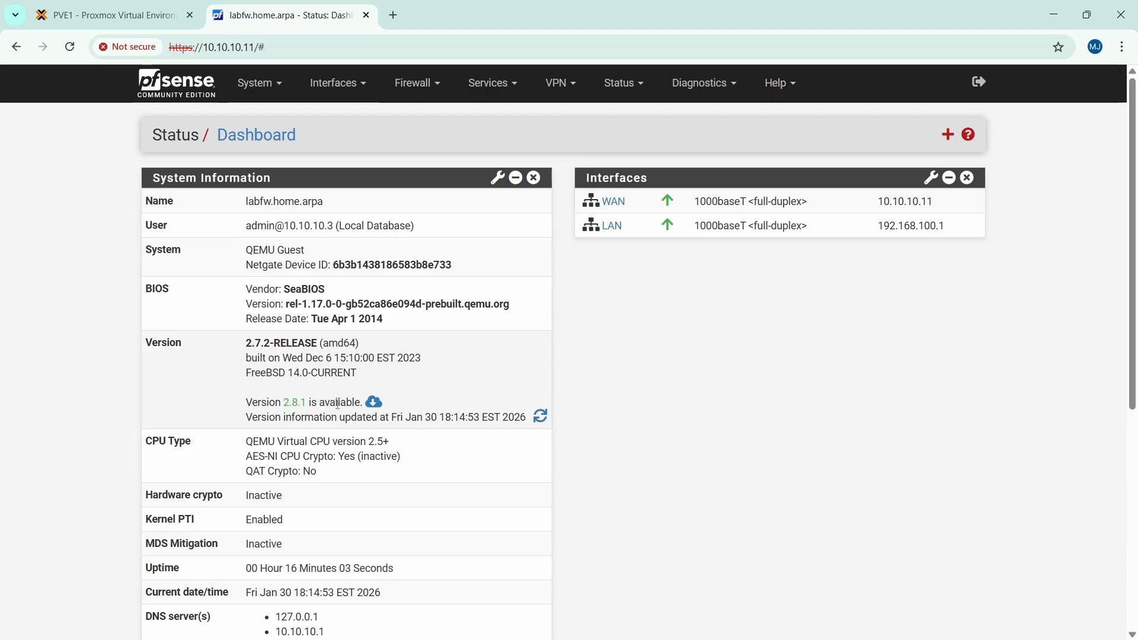
left_click(374, 402)
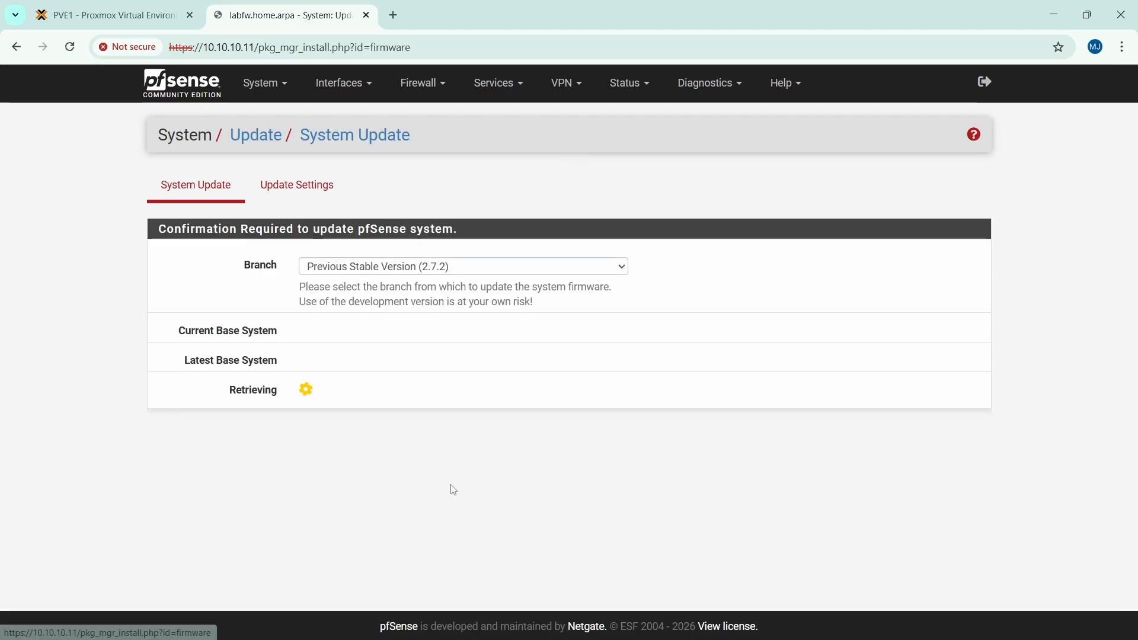
left_click(365, 270)
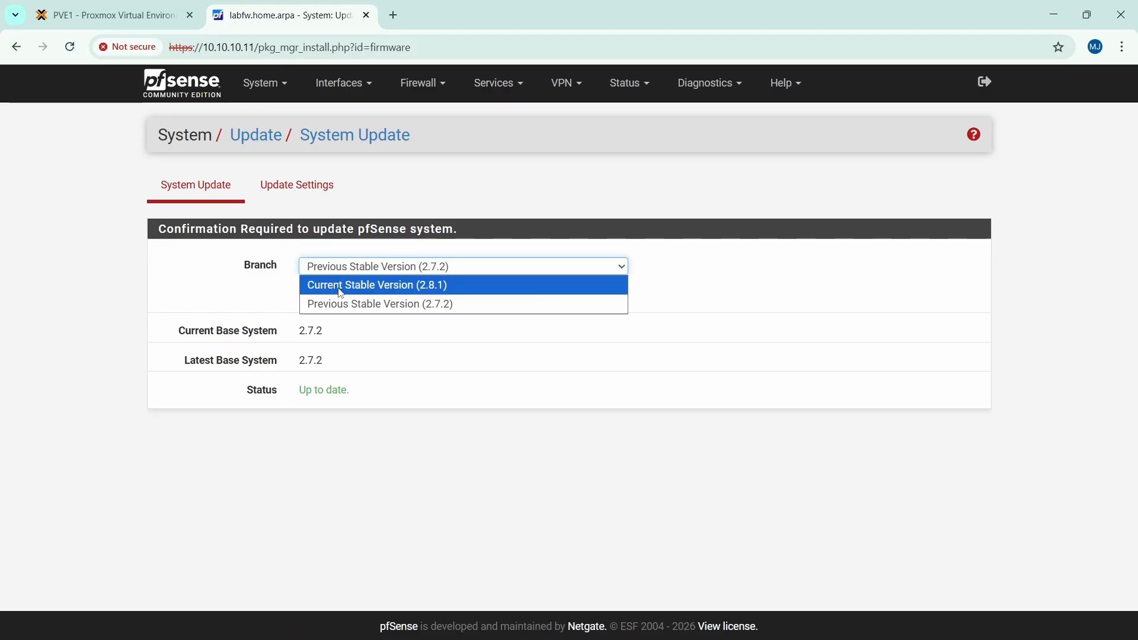
left_click(341, 289)
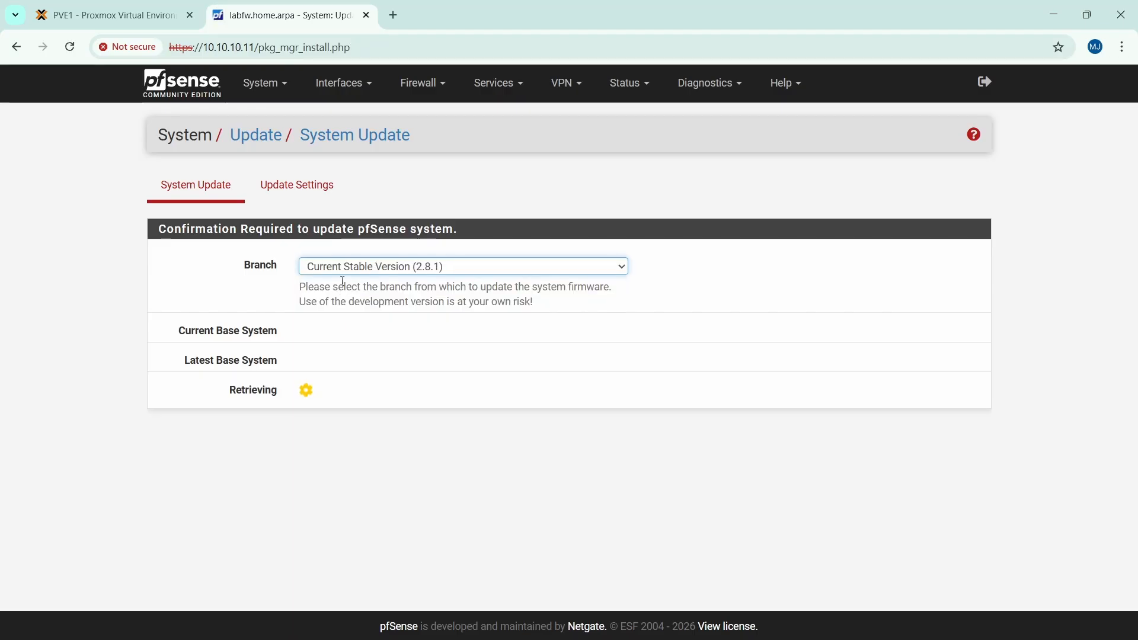
left_click(336, 395)
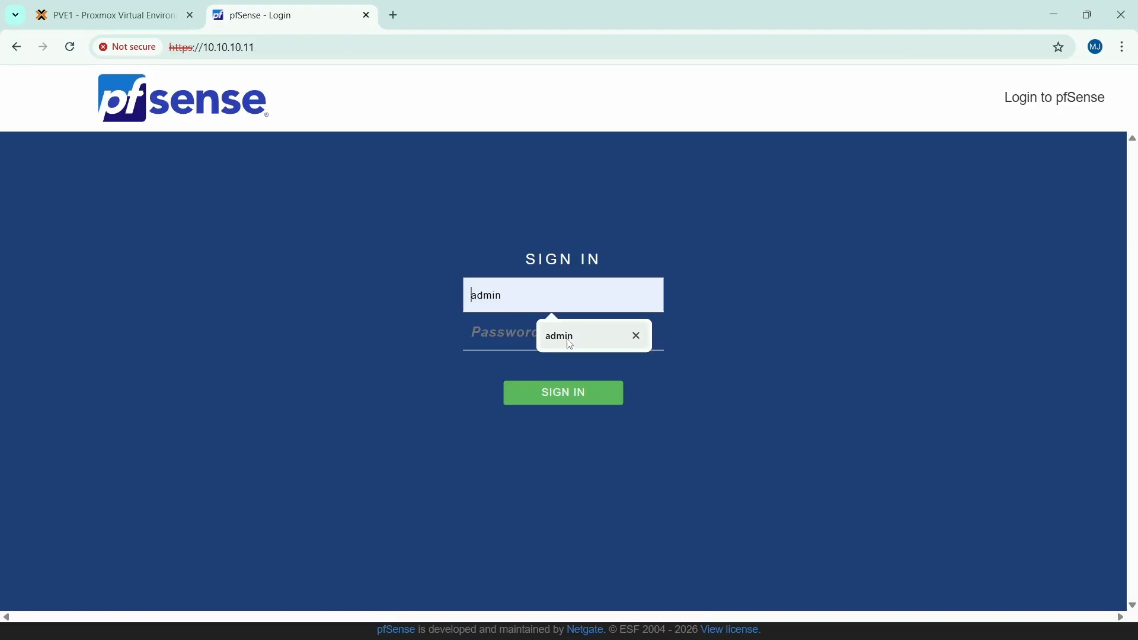
Sign back in to pfSense as admin with the account password and open the VLANs page under interface assignments
left_click(540, 339)
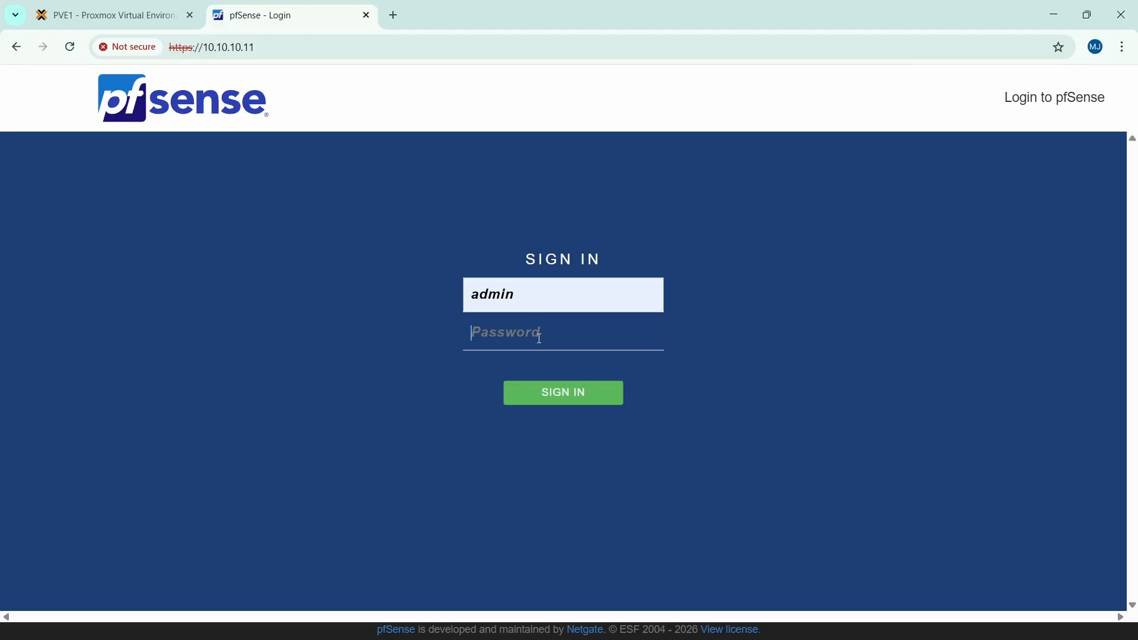
left_click(568, 393)
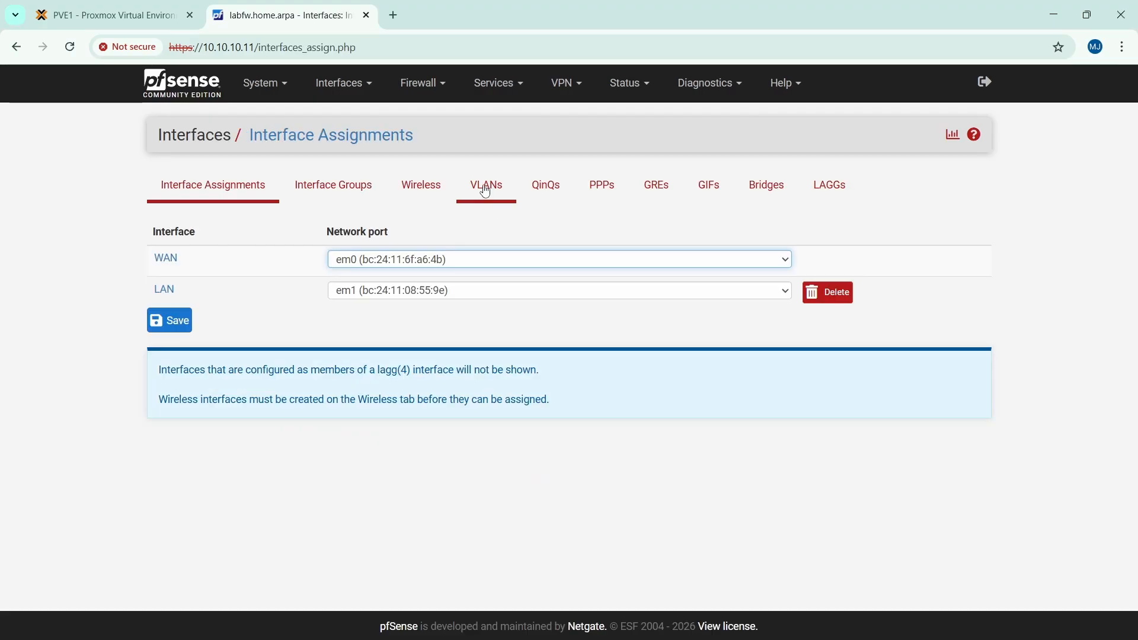
left_click(485, 191)
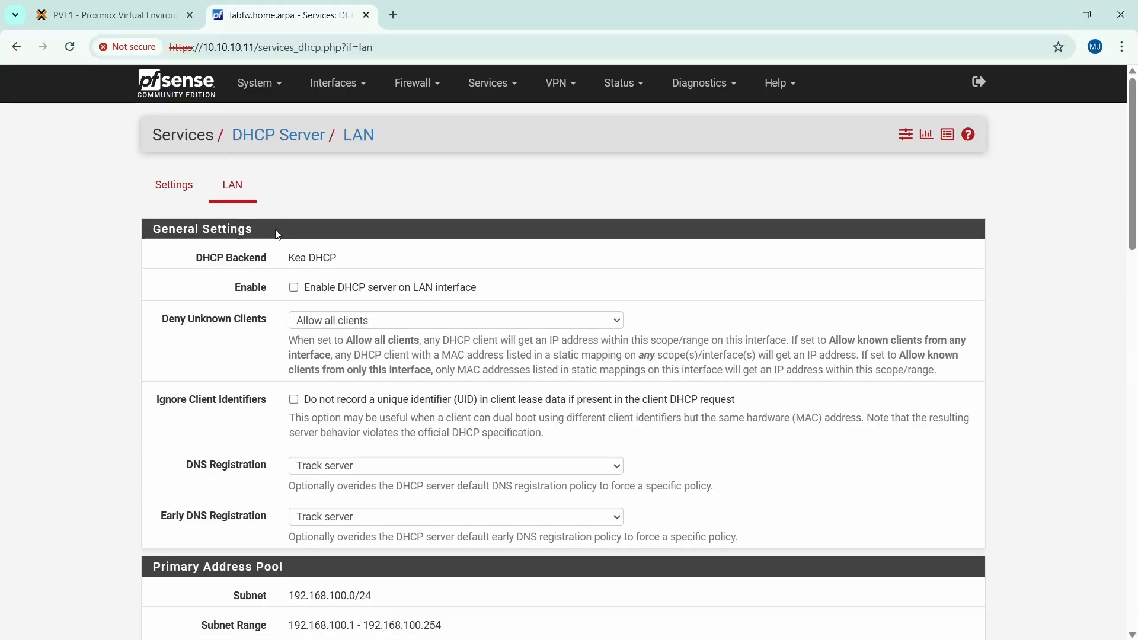
Enable the LAN DHCP server with an address pool from 192.168.100.100 to 192.168.100.245, save and apply the changes
left_click(294, 291)
scroll(375, 370, "down", 5)
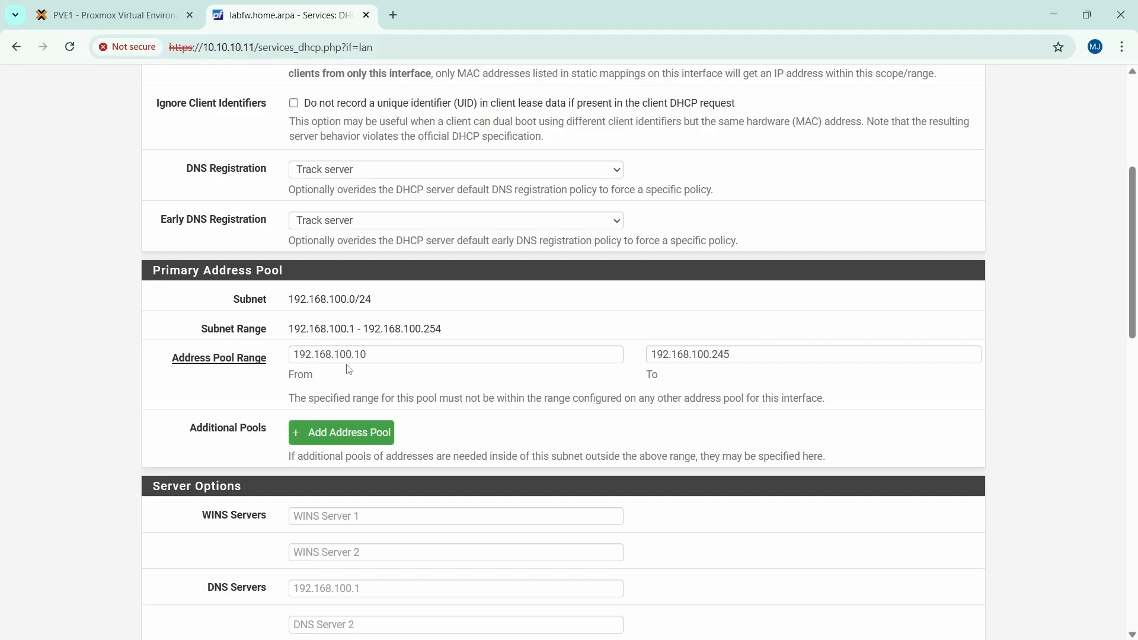
left_click(386, 350)
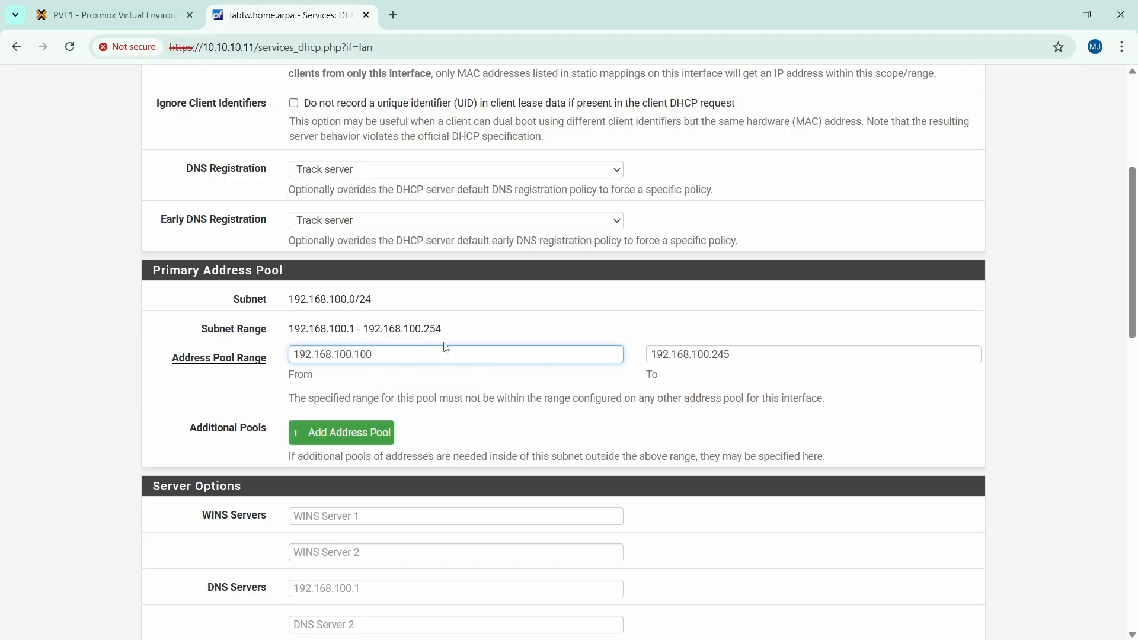
scroll(196, 395, "down", 5)
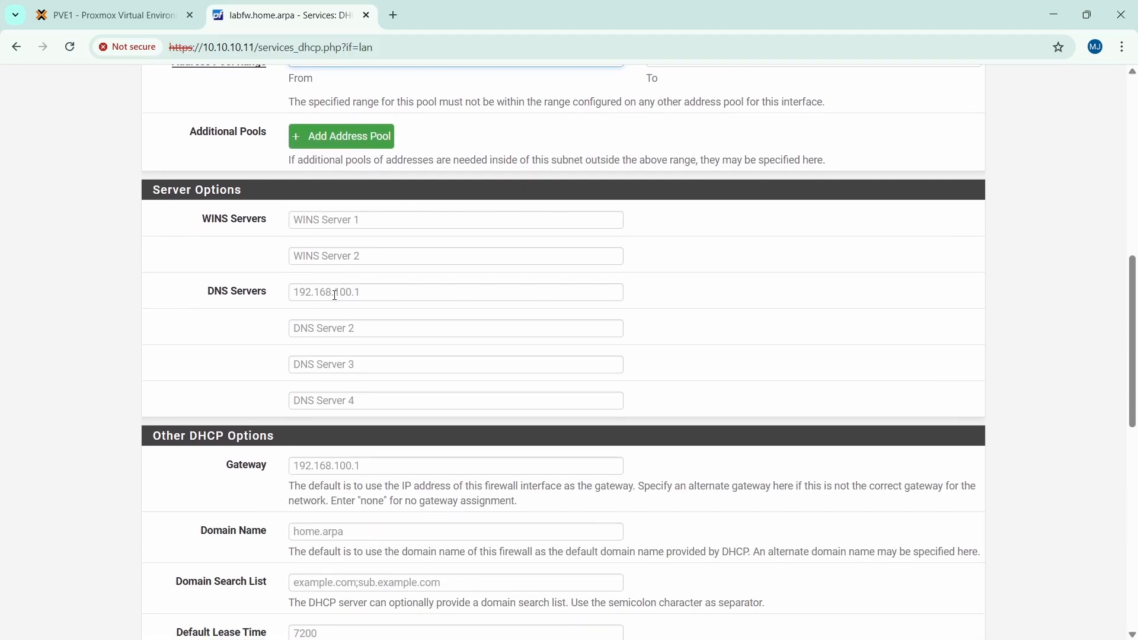
scroll(356, 308, "down", 15)
left_click(315, 468)
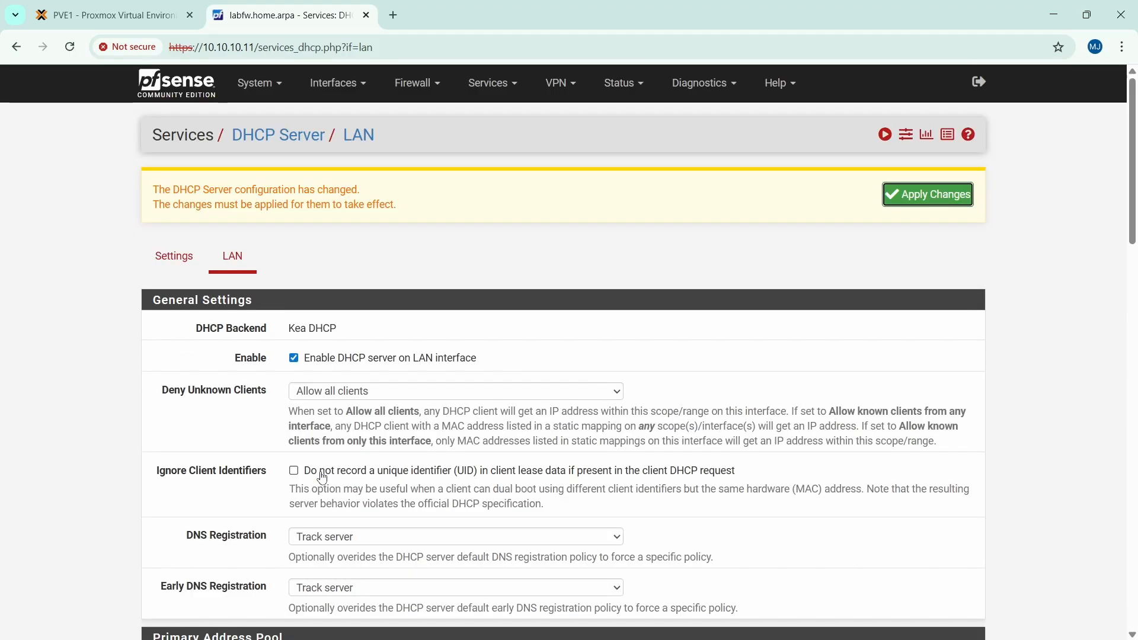
left_click(908, 196)
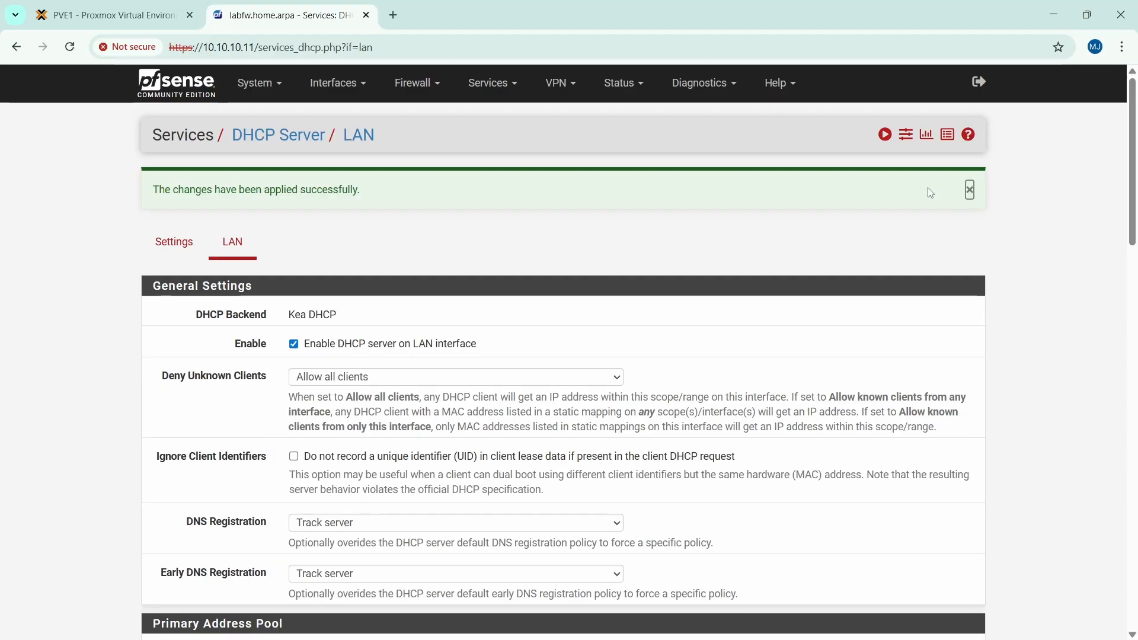